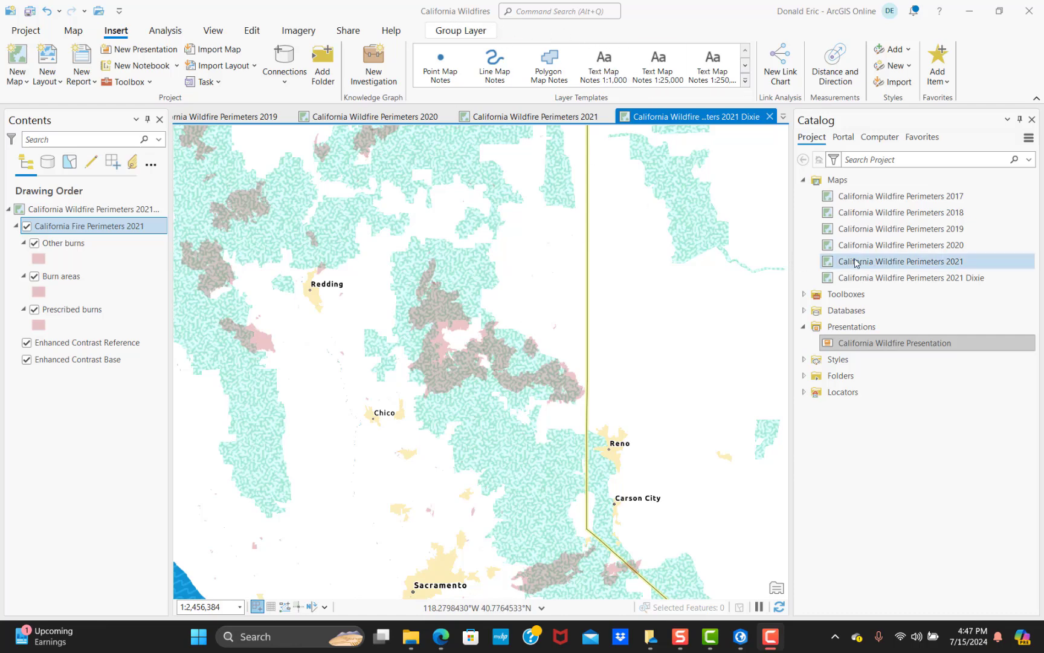
Open the California Wildfire Perimeters 2017 map in its own view and return to the California Wildfire Presentation
{"action": "double_click", "coordinate": [862, 201]}
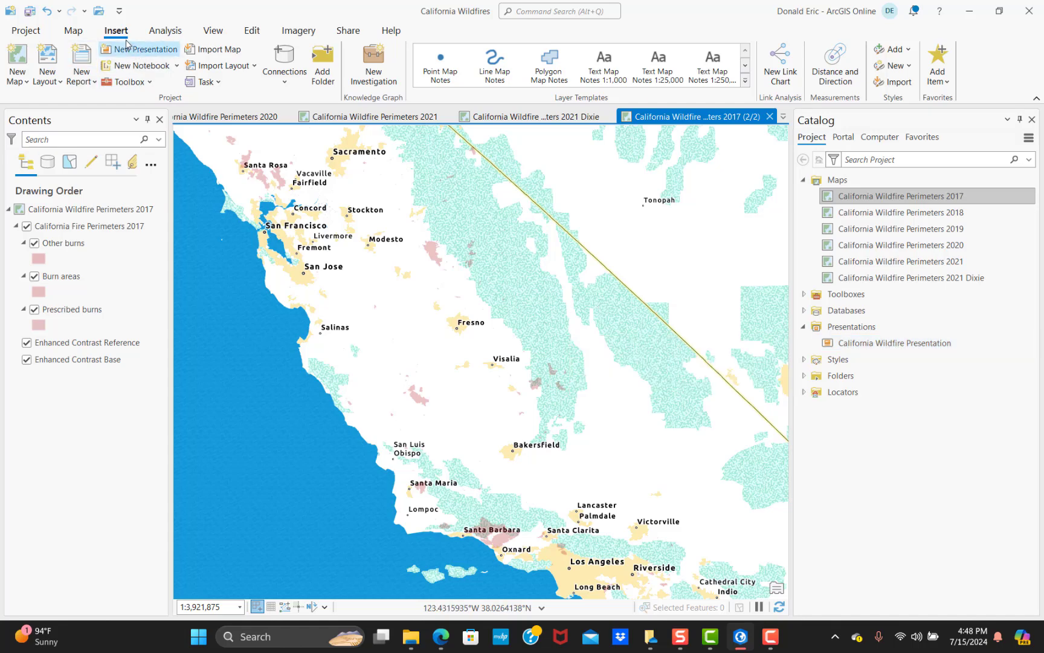
{"action": "double_click", "coordinate": [854, 343]}
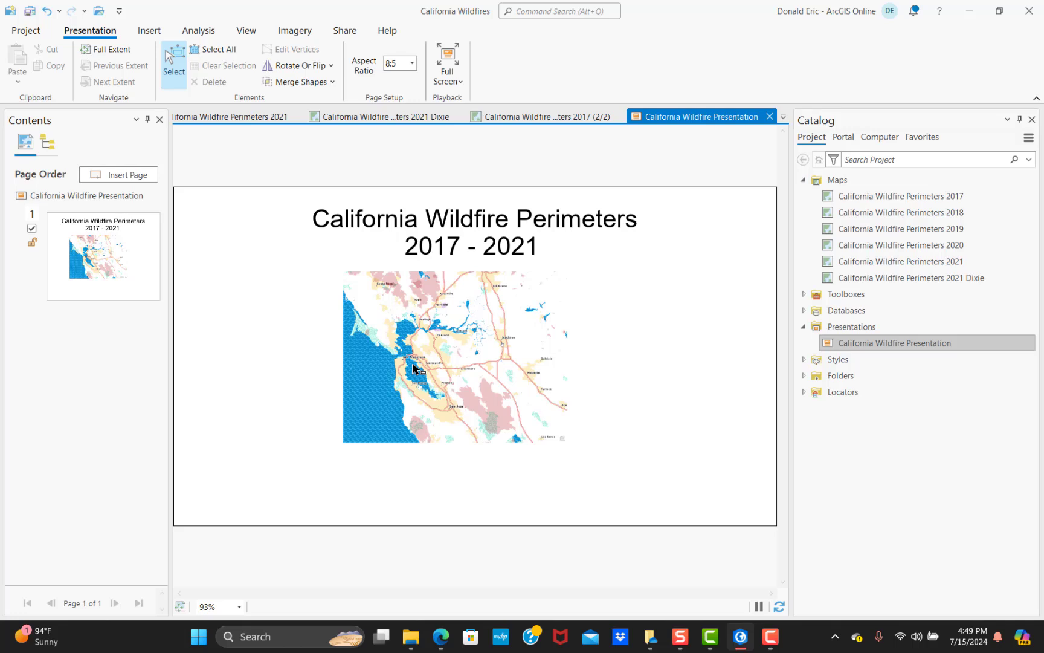
Insert a map page into the presentation using the California Wildfire Perimeters 2017 map view
{"action": "left_click", "coordinate": [138, 182]}
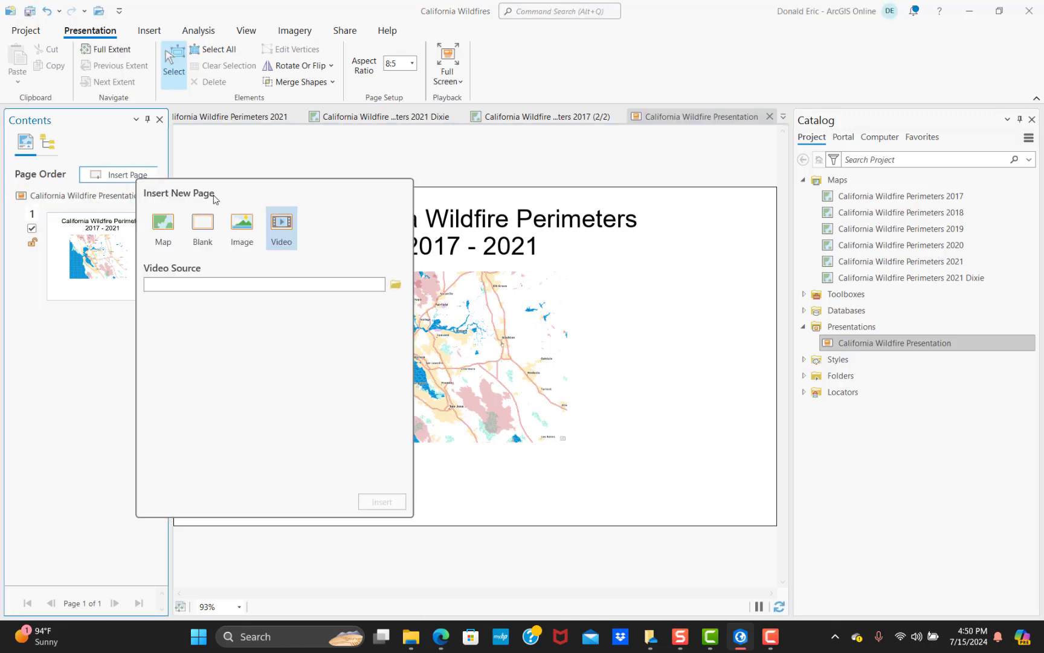
{"action": "left_click", "coordinate": [169, 232]}
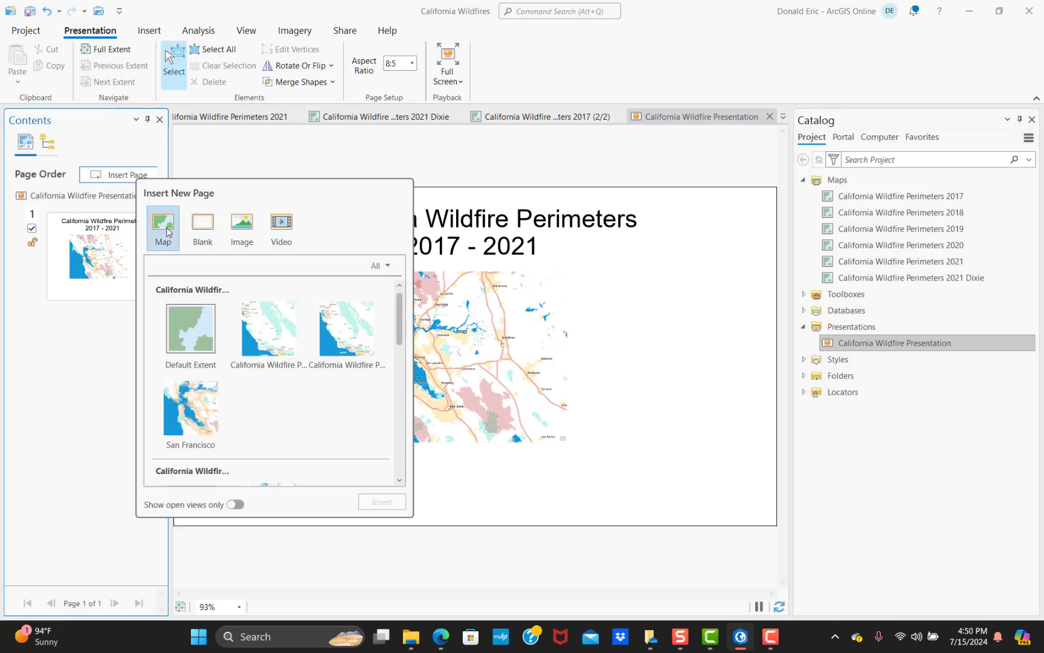
{"action": "left_click", "coordinate": [205, 228]}
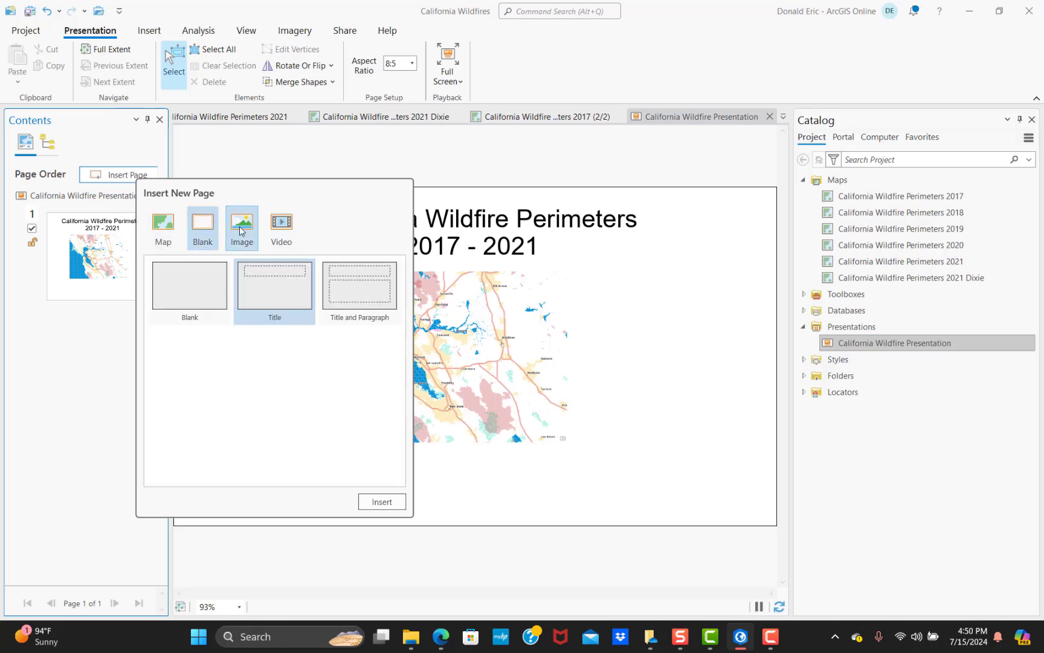
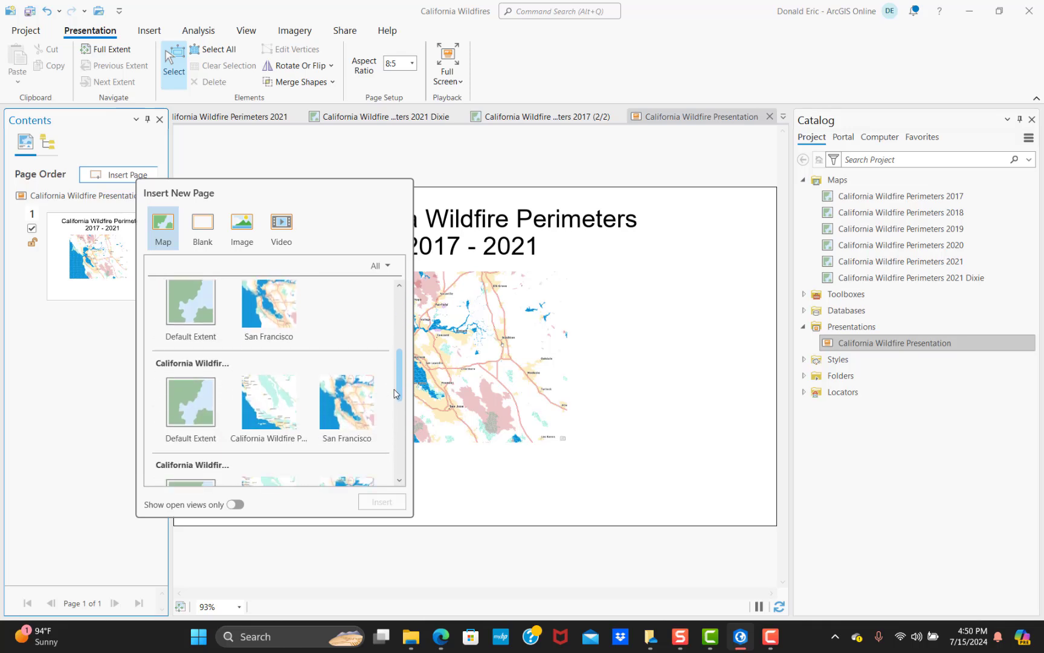
{"action": "scroll", "coordinate": [389, 471], "scroll_direction": "up", "scroll_amount": 3}
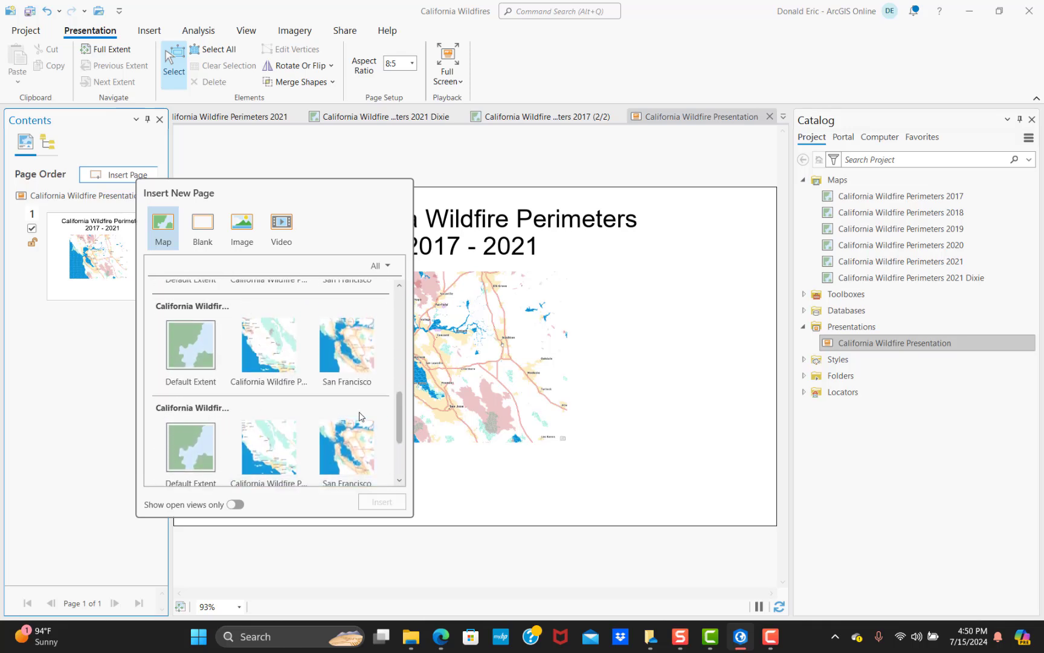
{"action": "left_click_drag", "start_coordinate": [397, 409], "coordinate": [396, 317]}
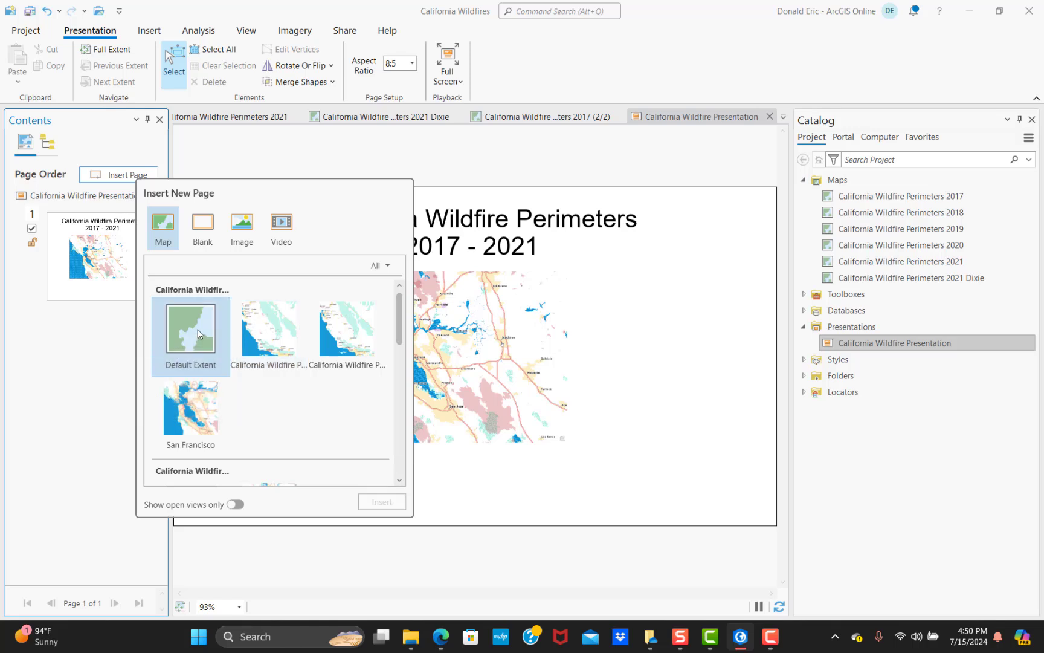
{"action": "scroll", "coordinate": [191, 363], "scroll_direction": "down", "scroll_amount": 1}
{"action": "scroll", "coordinate": [192, 379], "scroll_direction": "down", "scroll_amount": 1}
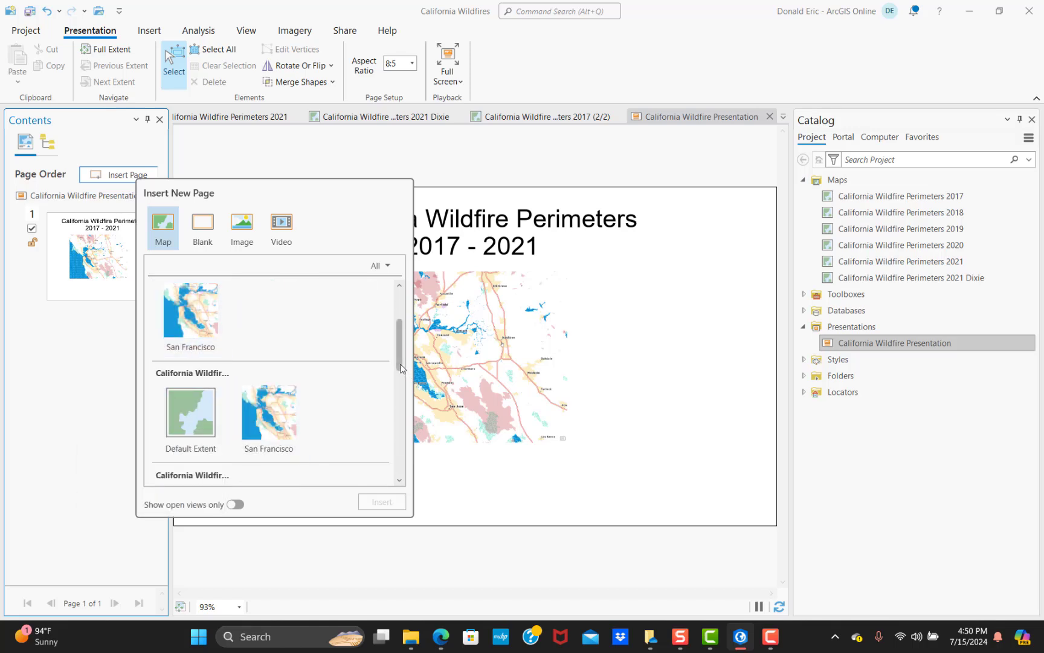
{"action": "left_click_drag", "start_coordinate": [400, 368], "coordinate": [398, 331]}
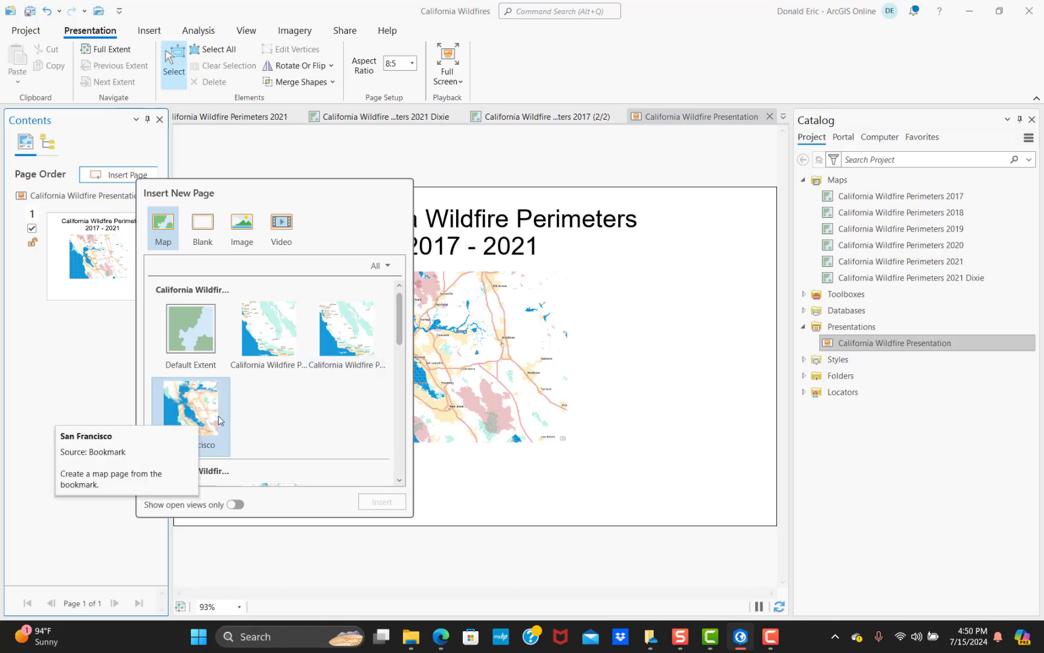
{"action": "scroll", "coordinate": [294, 427], "scroll_direction": "down", "scroll_amount": 3}
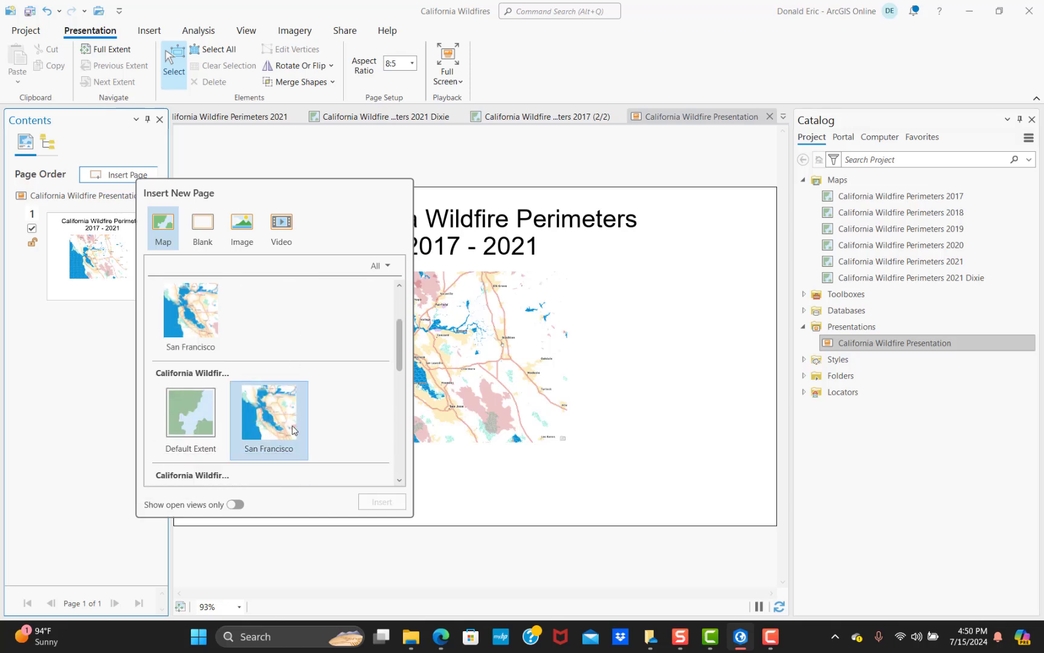
{"action": "scroll", "coordinate": [299, 432], "scroll_direction": "down", "scroll_amount": 3}
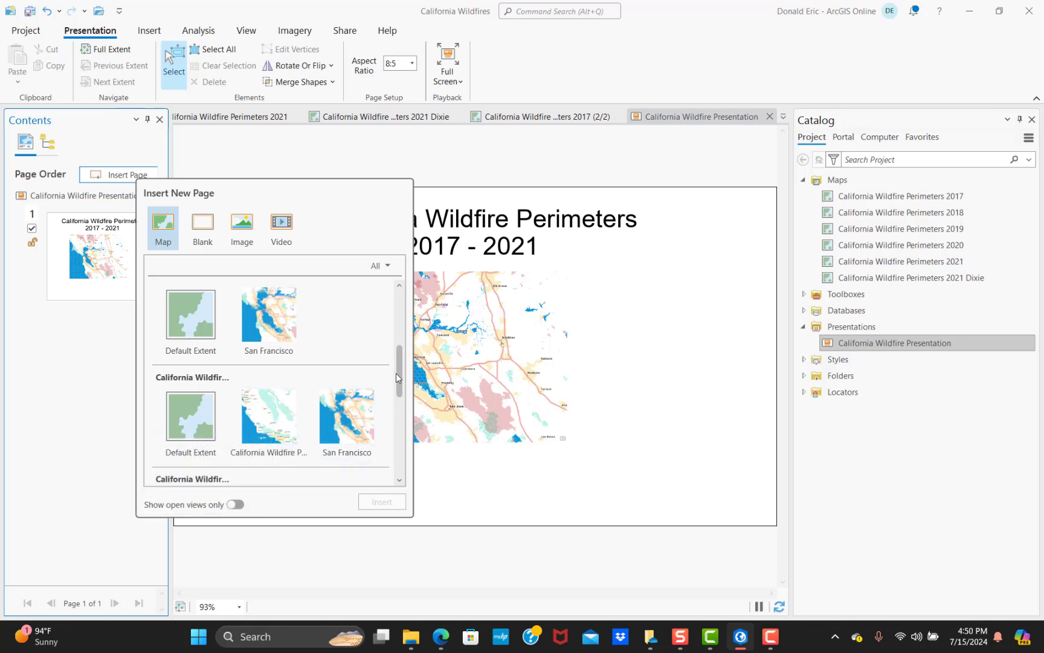
{"action": "left_click", "coordinate": [402, 325]}
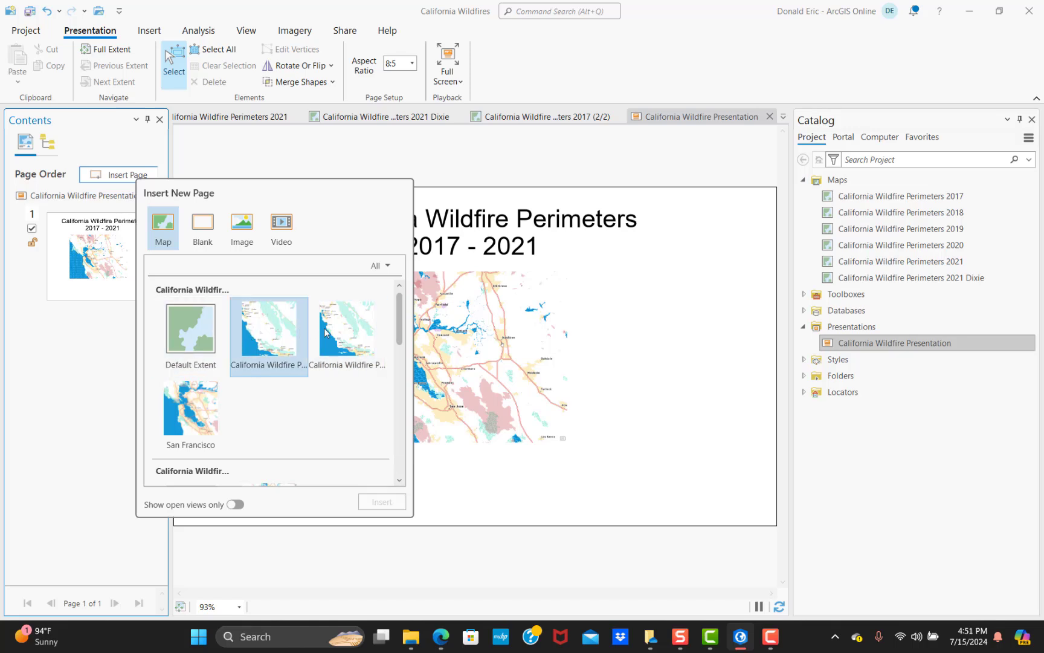
{"action": "double_click", "coordinate": [276, 334]}
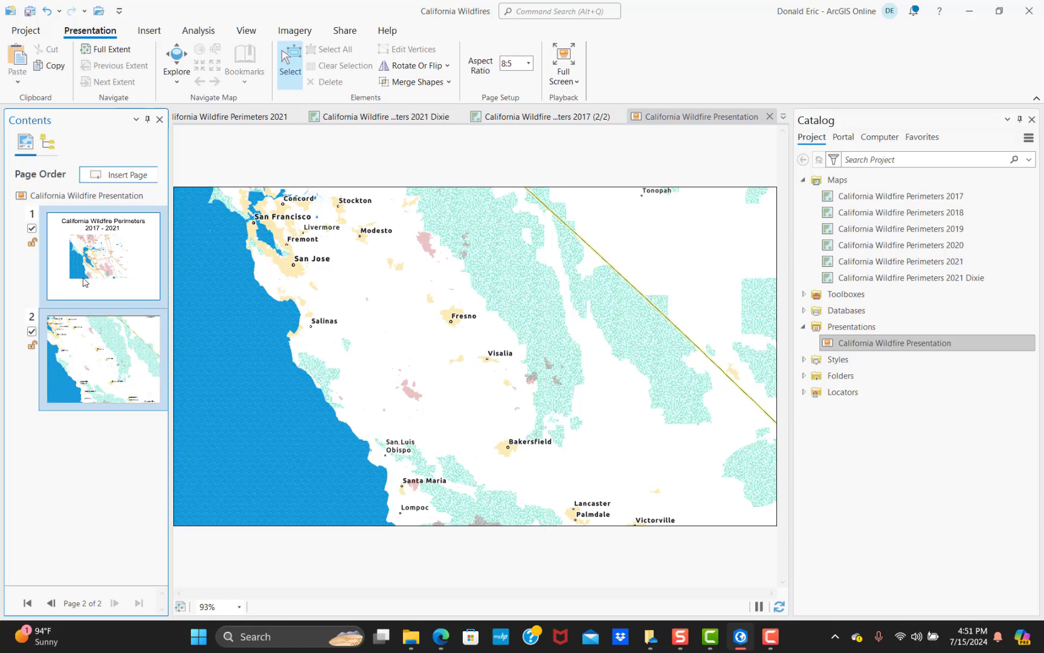
Examine the map filter, the Blank, Image and Video page types, and the available map views for a new page
{"action": "left_click", "coordinate": [134, 174]}
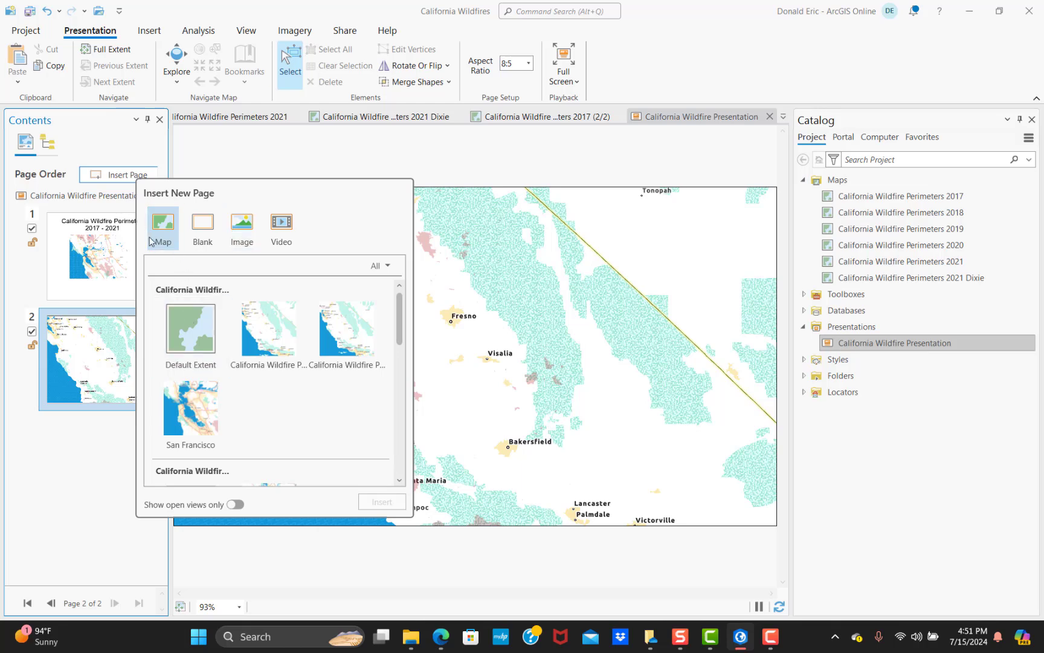
{"action": "left_click", "coordinate": [386, 267]}
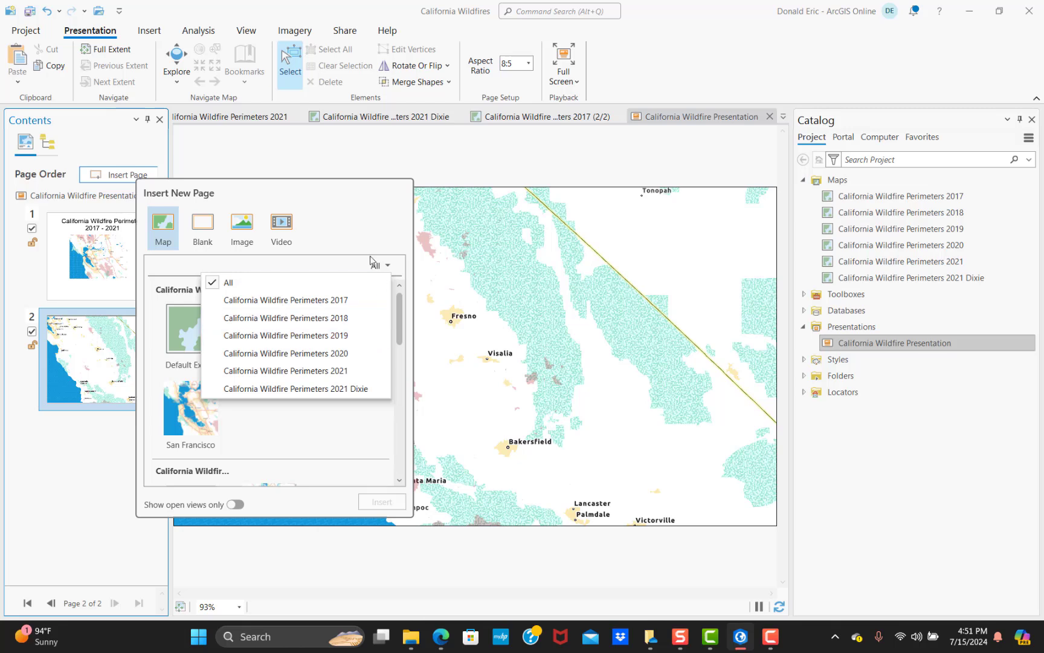
{"action": "left_click", "coordinate": [370, 233]}
{"action": "left_click", "coordinate": [209, 225]}
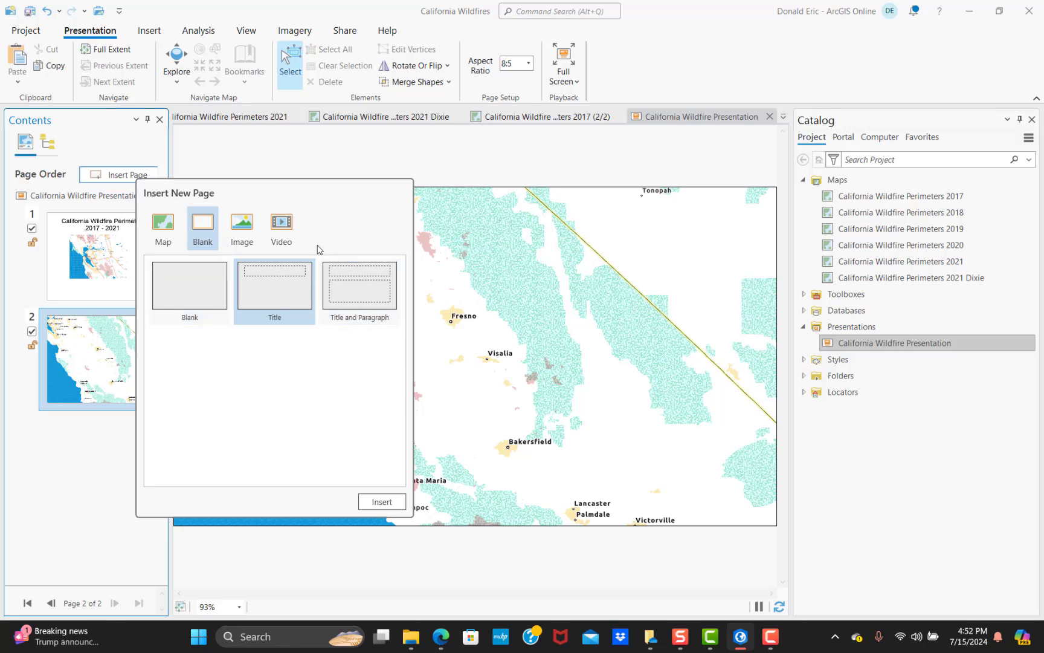
{"action": "left_click", "coordinate": [242, 230]}
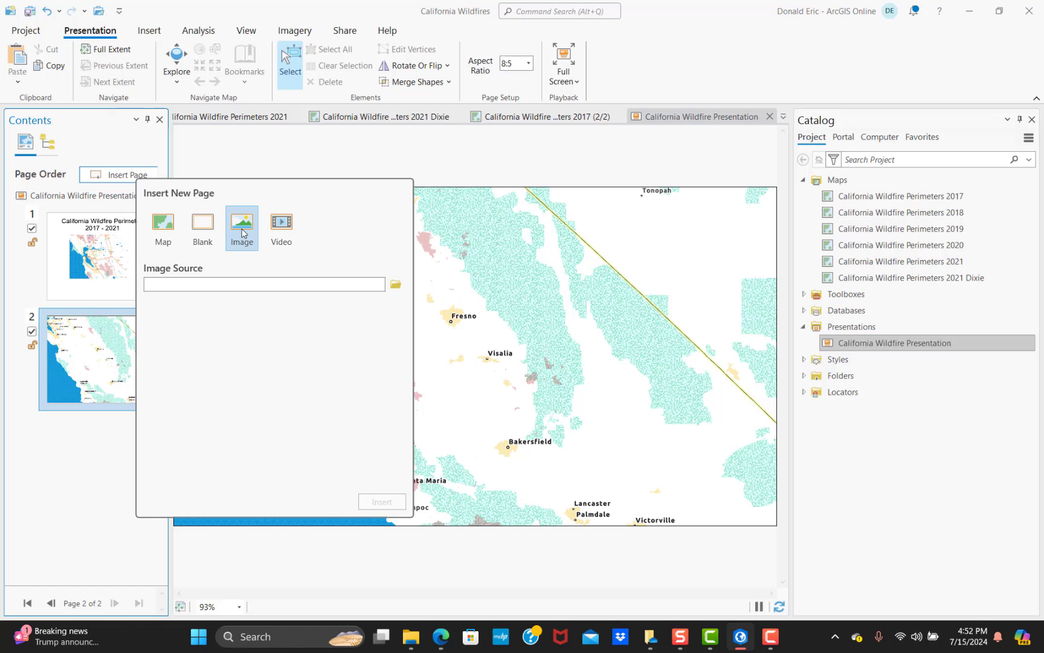
{"action": "left_click", "coordinate": [282, 228]}
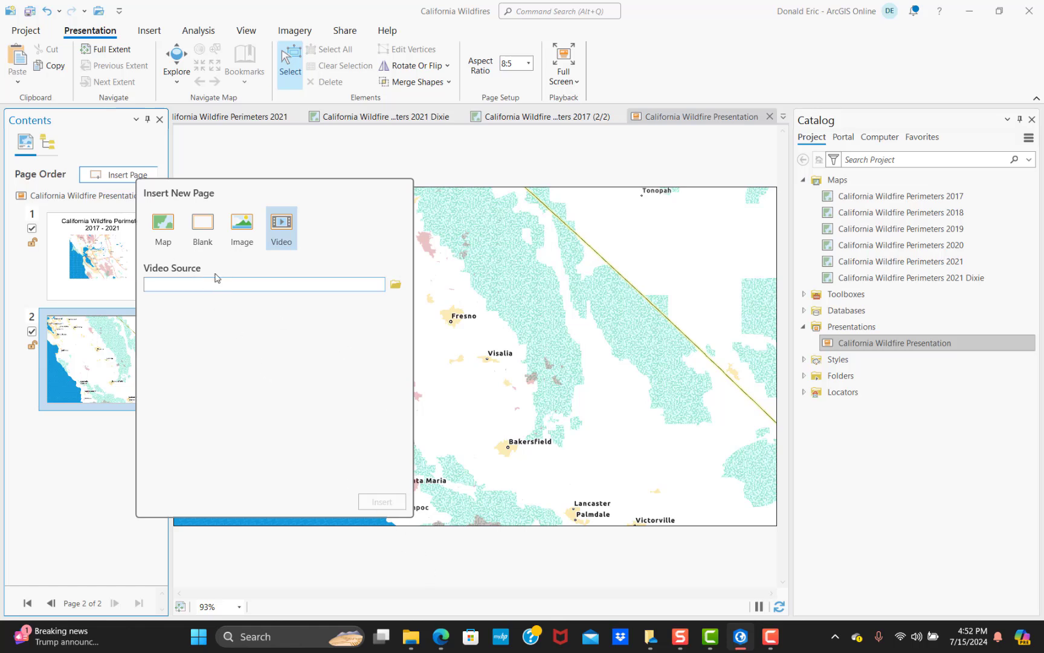
{"action": "left_click", "coordinate": [168, 234]}
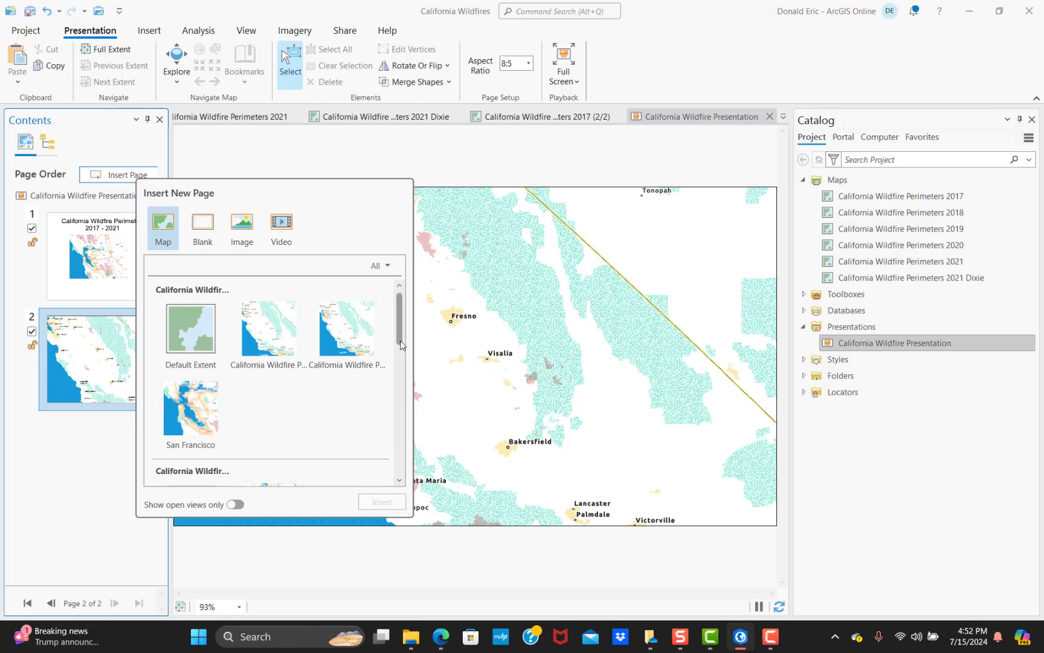
{"action": "scroll", "coordinate": [402, 351], "scroll_direction": "down", "scroll_amount": 1}
{"action": "scroll", "coordinate": [401, 350], "scroll_direction": "down", "scroll_amount": 6}
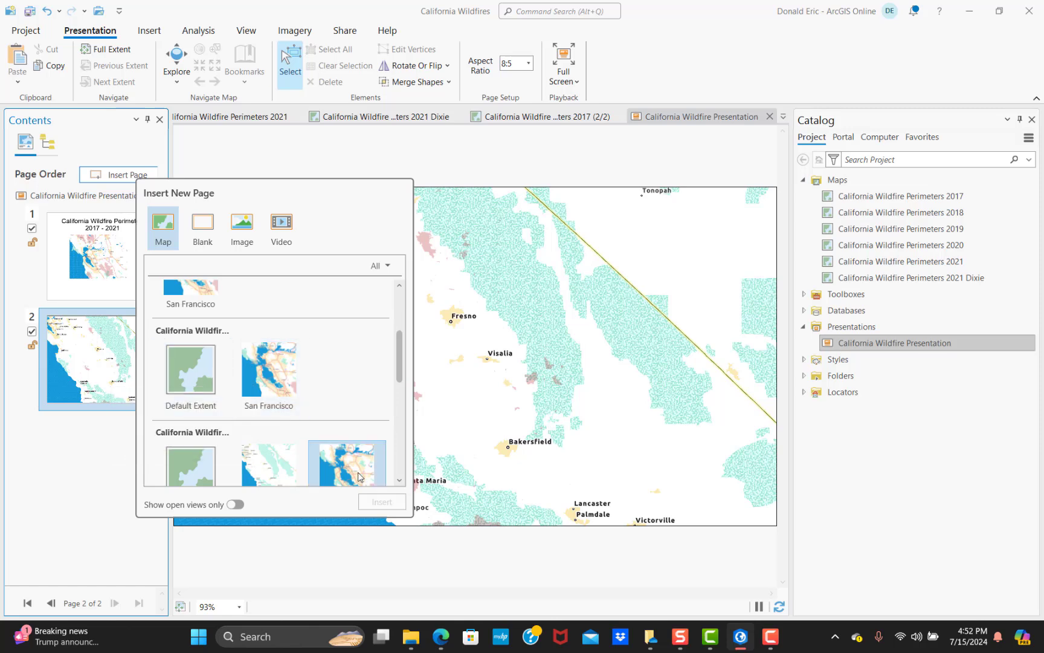
{"action": "left_click_drag", "start_coordinate": [400, 380], "coordinate": [402, 464]}
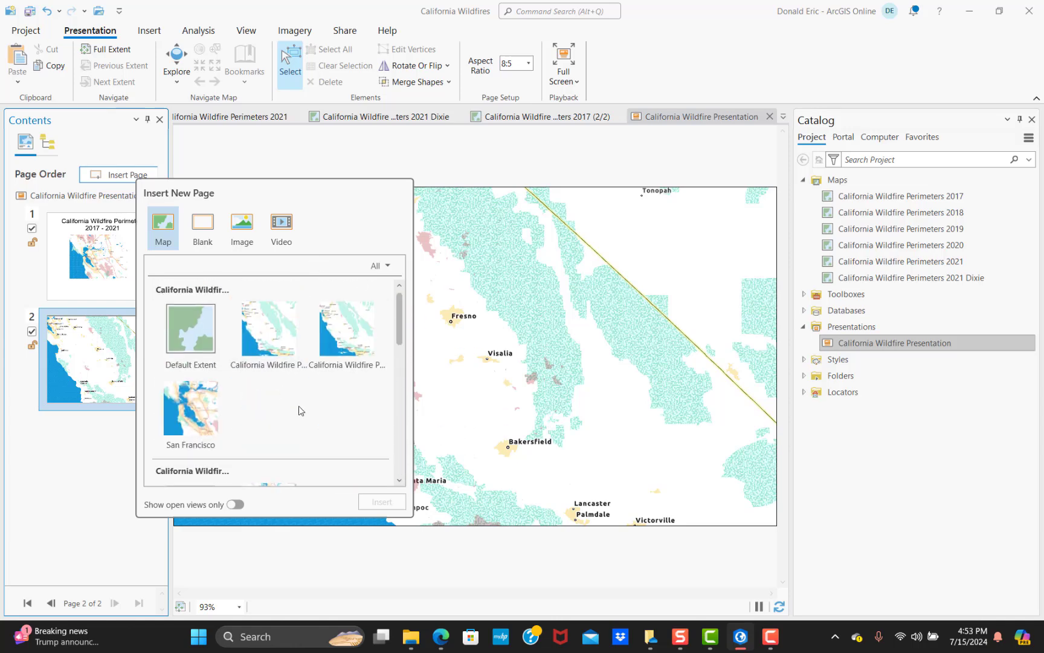
{"action": "left_click", "coordinate": [502, 174]}
Open the California Wildfire Perimeters 2018 map in its own view and return to the California Wildfire Presentation
{"action": "left_click", "coordinate": [869, 212]}
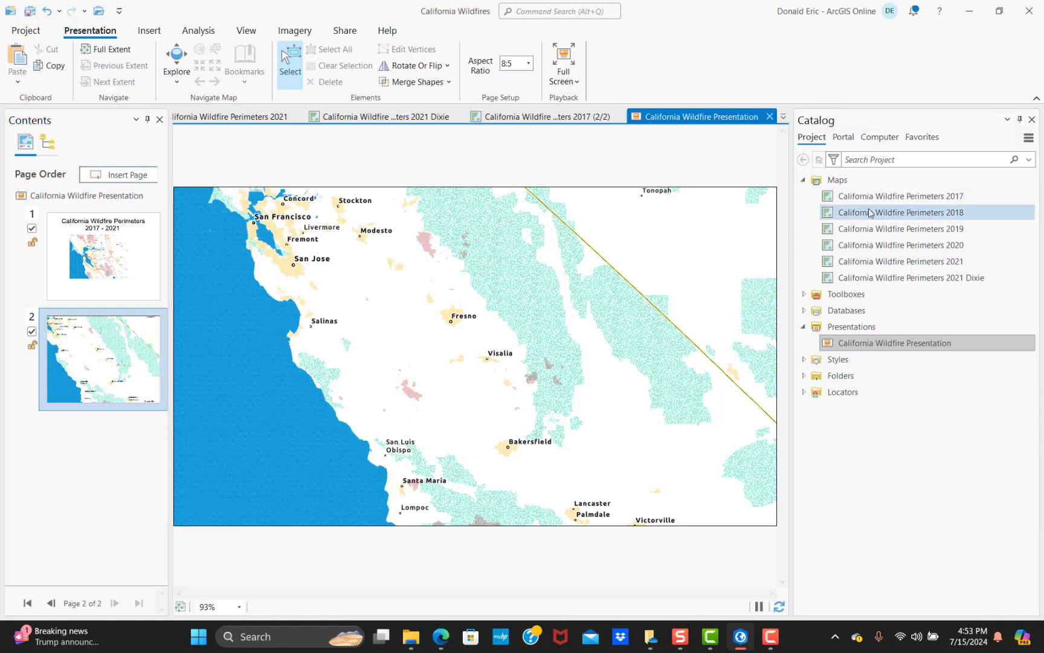
{"action": "double_click", "coordinate": [868, 212]}
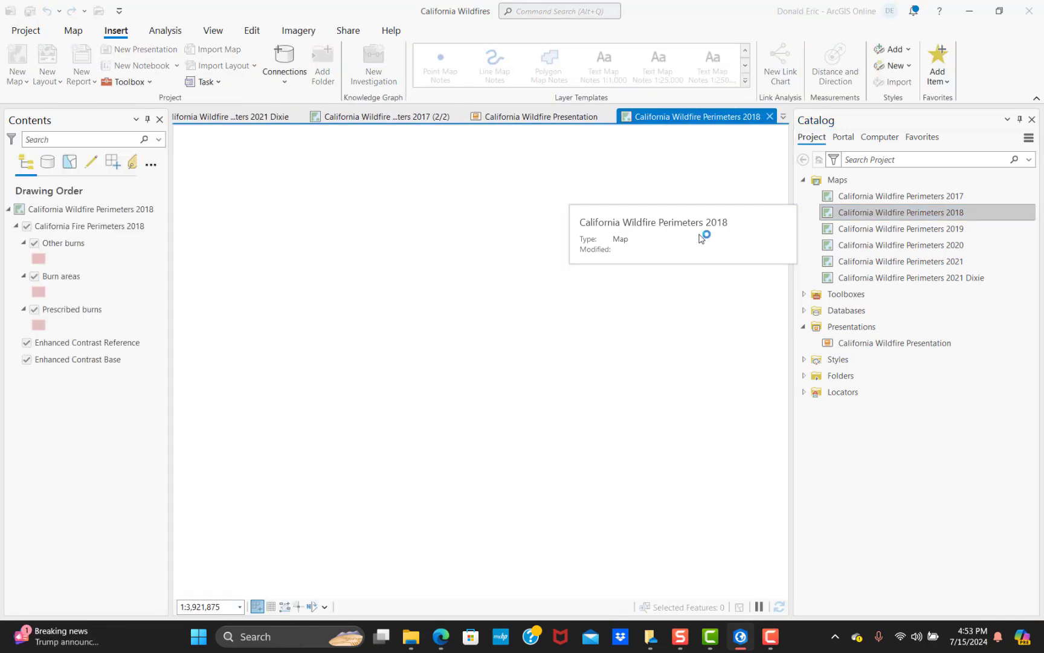
{"action": "left_click", "coordinate": [518, 121]}
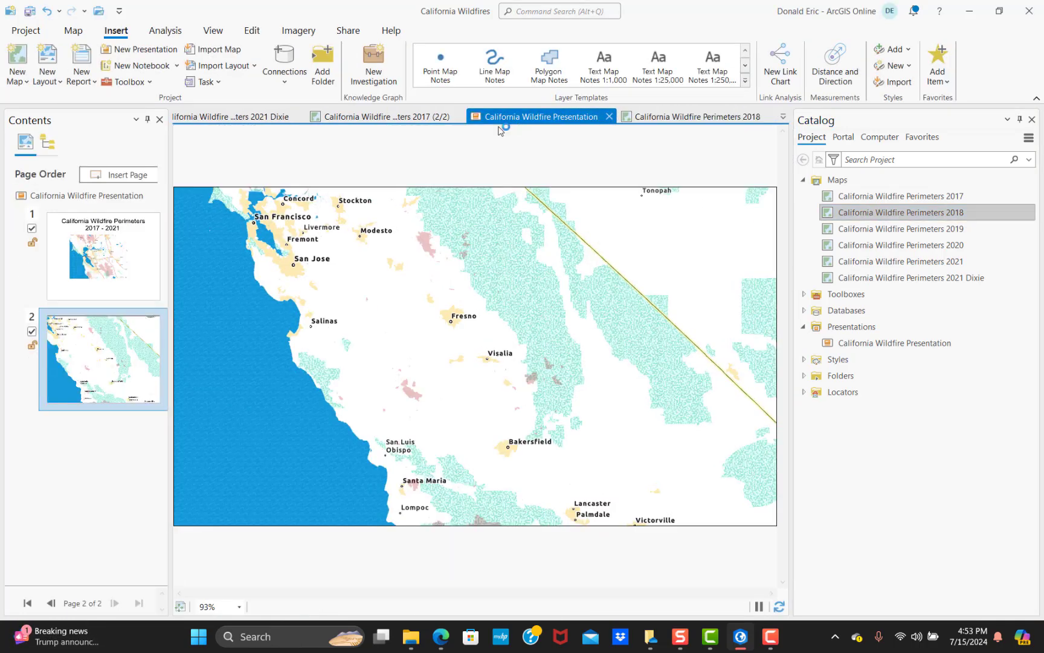
Insert a map page after page 2 using the California Wildfire Perimeters 2018 map view
{"action": "left_click", "coordinate": [138, 180]}
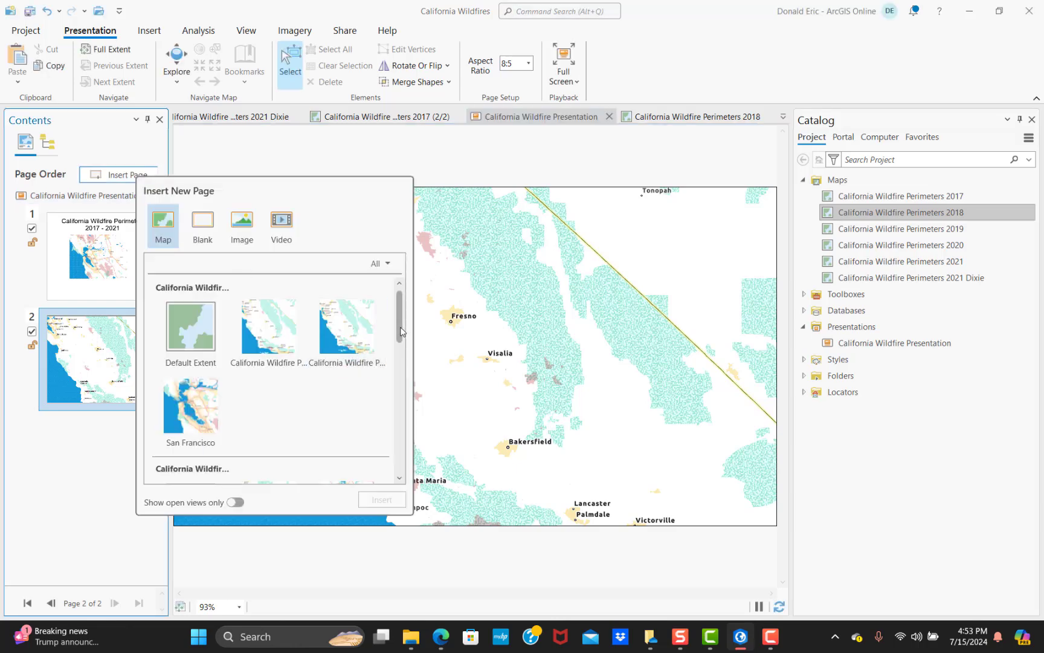
{"action": "scroll", "coordinate": [402, 346], "scroll_direction": "down", "scroll_amount": 3}
{"action": "scroll", "coordinate": [401, 356], "scroll_direction": "down", "scroll_amount": 3}
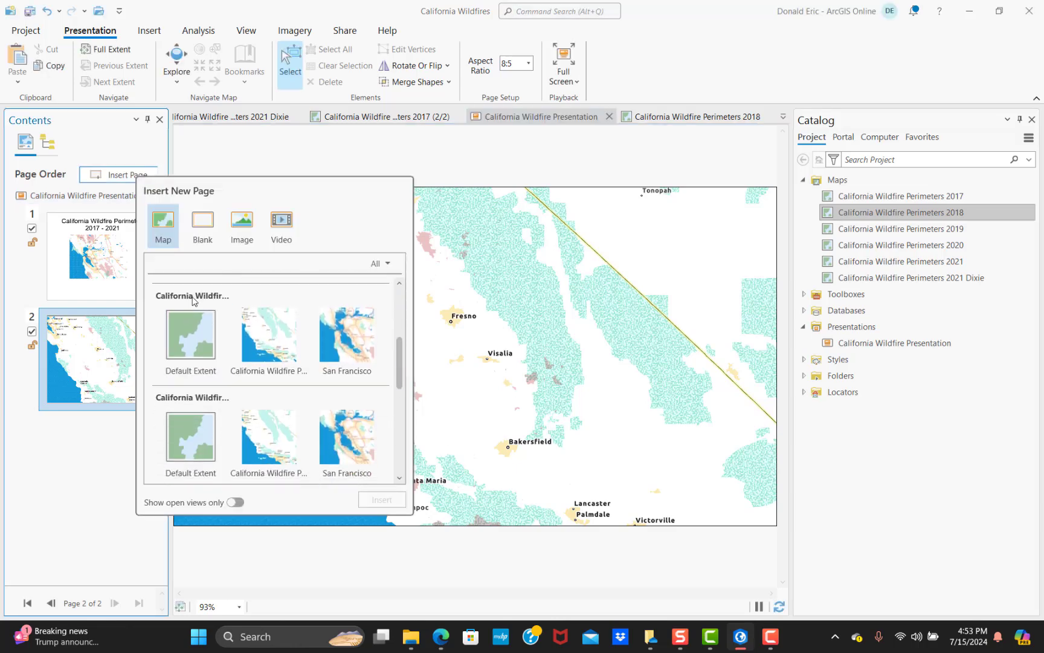
{"action": "double_click", "coordinate": [281, 344]}
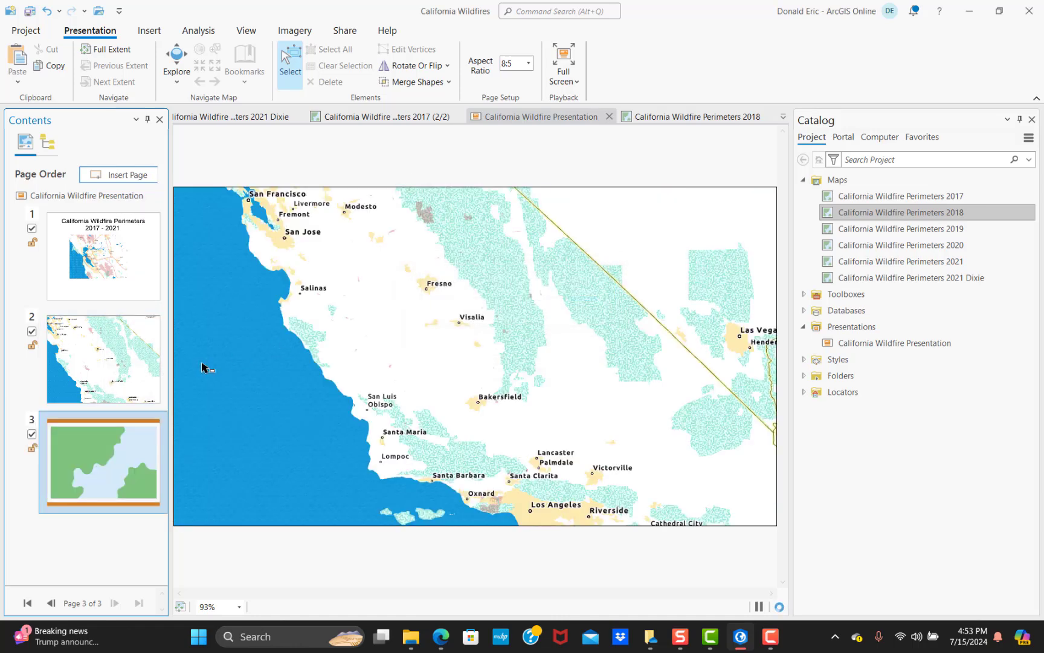
{"action": "left_click", "coordinate": [105, 373]}
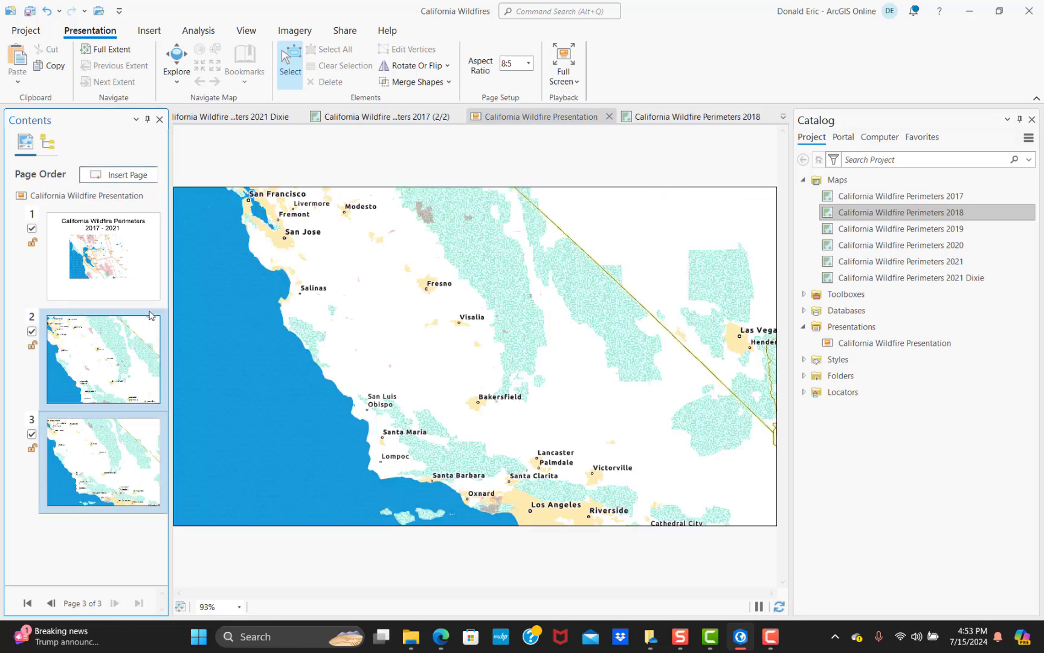
Insert a map page after page 3 using the California Wildfire Perimeters 2019 map view
{"action": "left_click", "coordinate": [124, 175]}
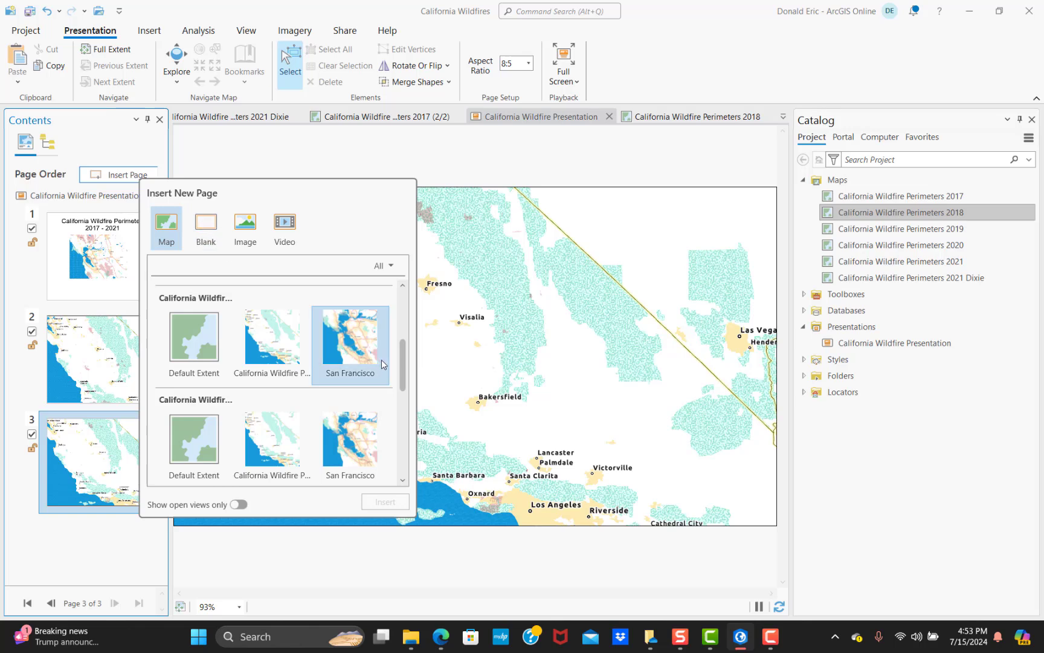
{"action": "scroll", "coordinate": [398, 364], "scroll_direction": "down", "scroll_amount": 5}
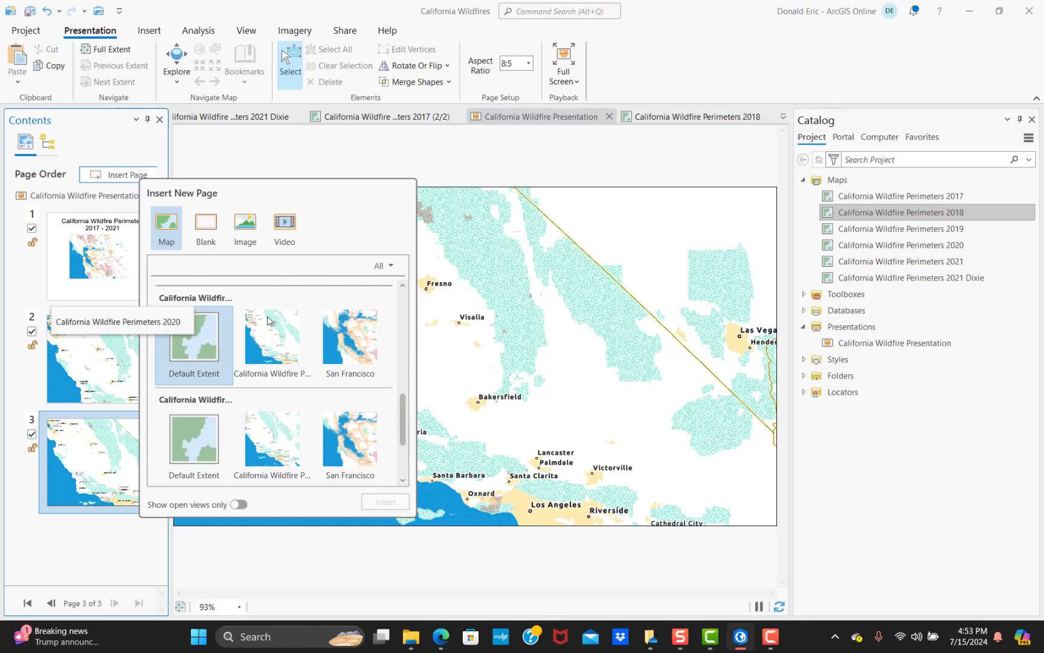
{"action": "scroll", "coordinate": [251, 327], "scroll_direction": "down", "scroll_amount": 1}
{"action": "scroll", "coordinate": [254, 299], "scroll_direction": "down", "scroll_amount": 1}
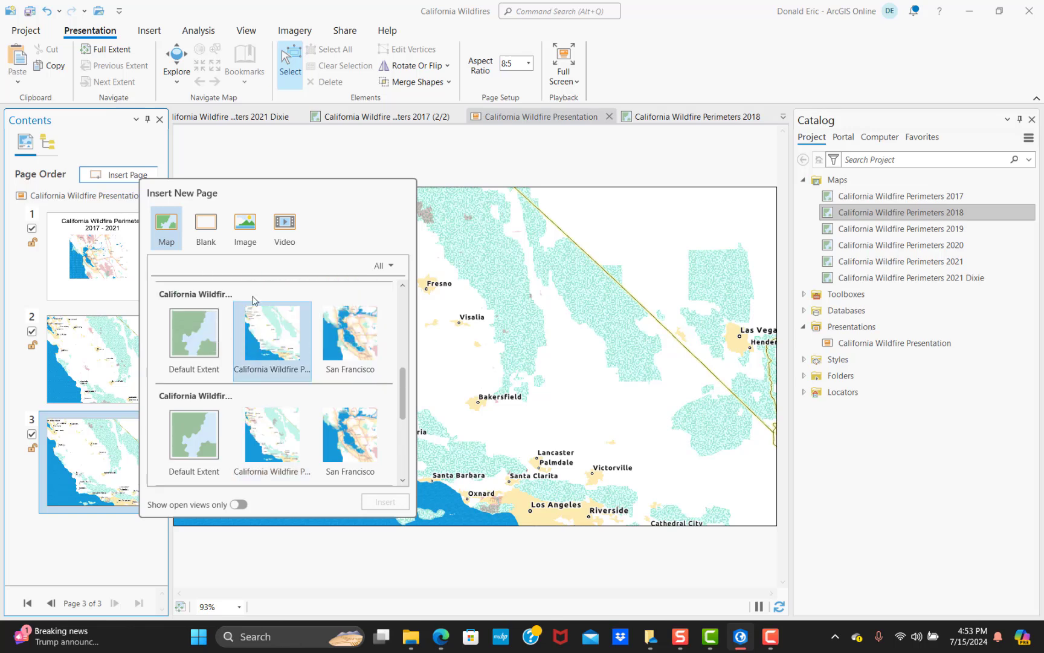
{"action": "left_click", "coordinate": [274, 346]}
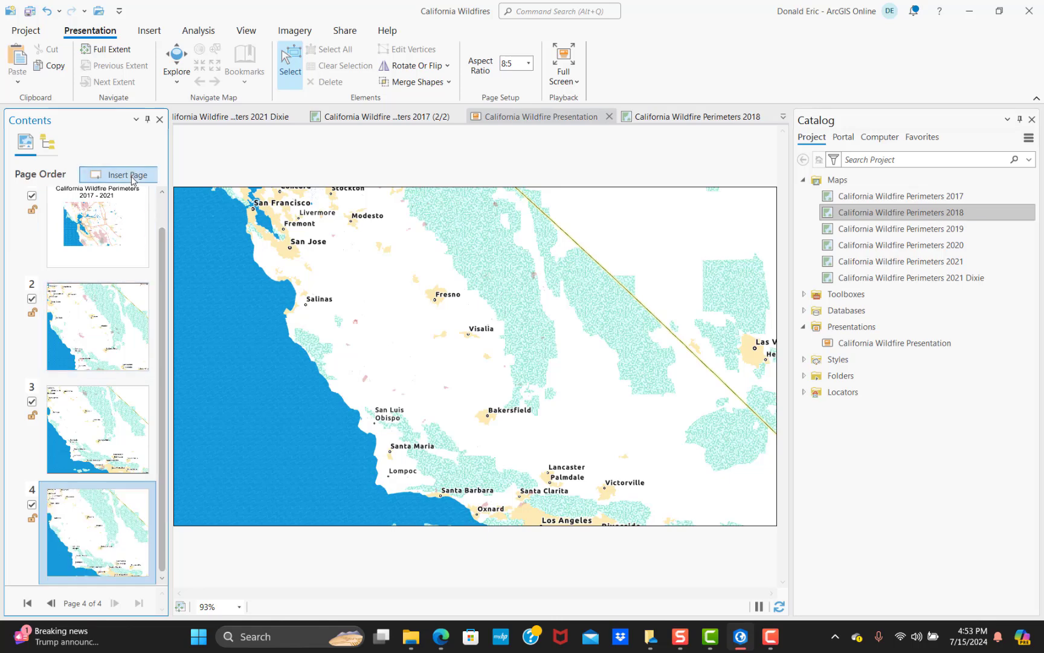
Insert a map page after page 4 using the California Wildfire Perimeters 2020 map view
{"action": "left_click", "coordinate": [120, 175]}
{"action": "left_click_drag", "start_coordinate": [397, 430], "coordinate": [398, 457]}
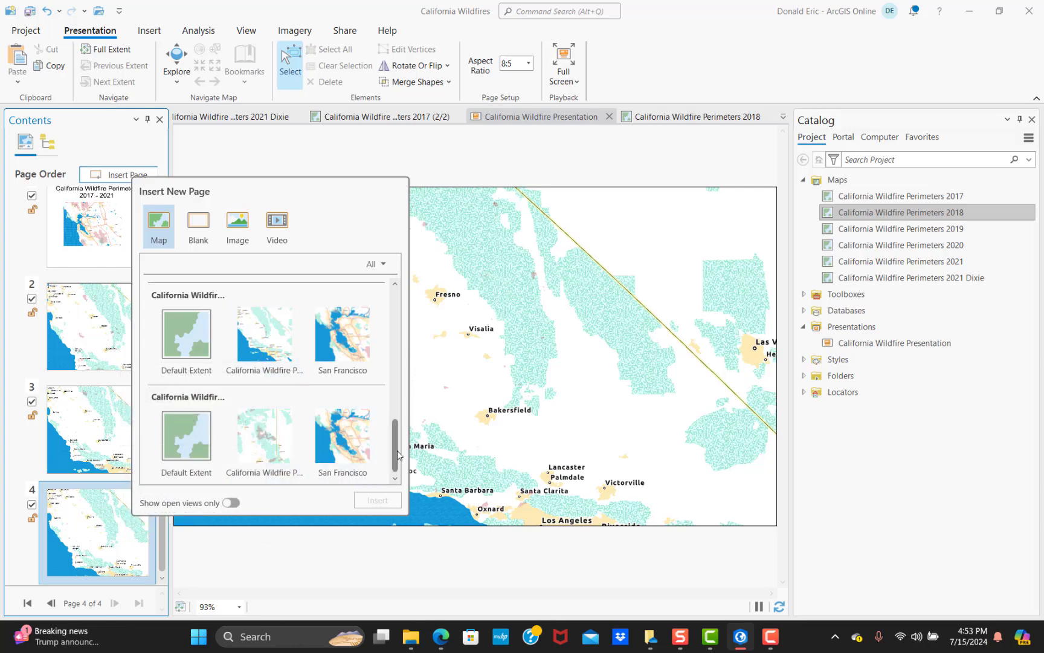
{"action": "scroll", "coordinate": [381, 423], "scroll_direction": "up", "scroll_amount": 2}
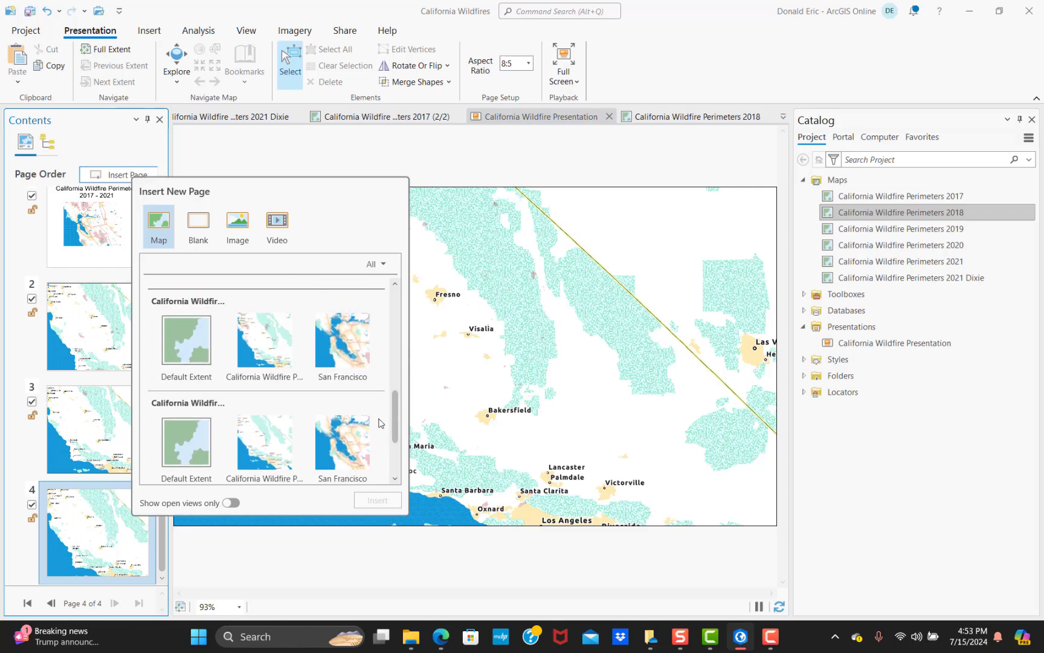
{"action": "double_click", "coordinate": [280, 352]}
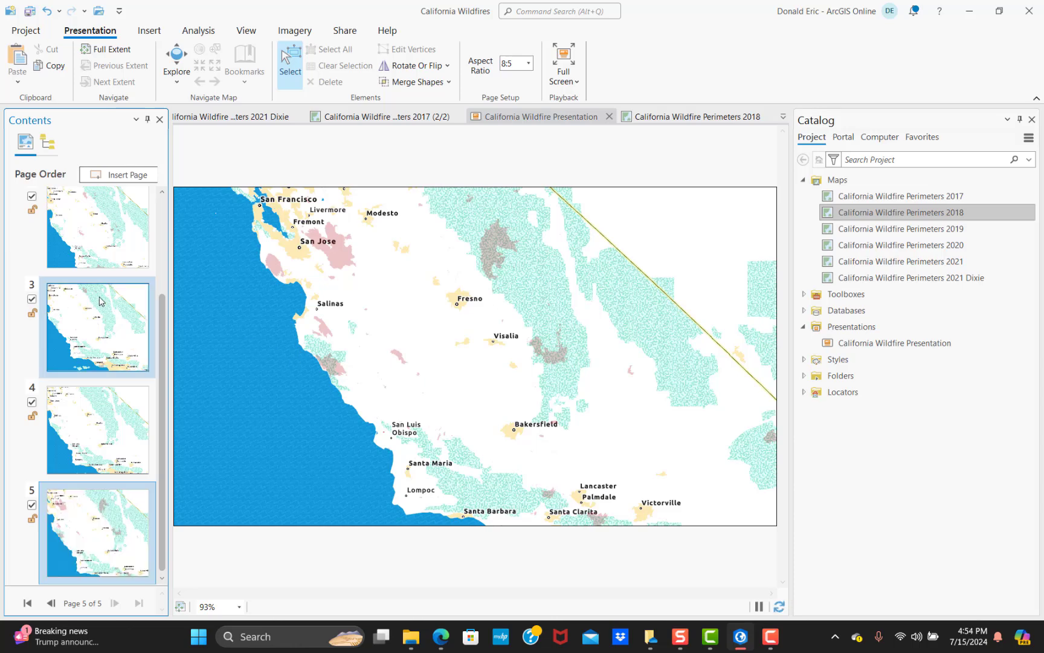
Insert a map page after page 5 using the California Wildfire Perimeters 2021 map view
{"action": "left_click", "coordinate": [118, 177]}
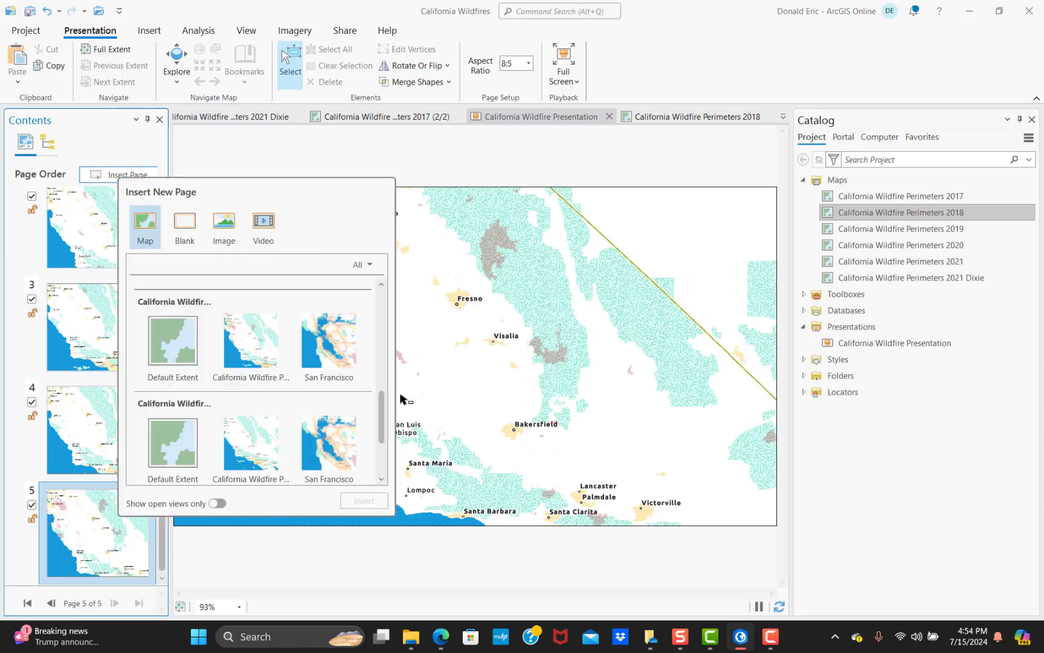
{"action": "scroll", "coordinate": [314, 441], "scroll_direction": "down", "scroll_amount": 1}
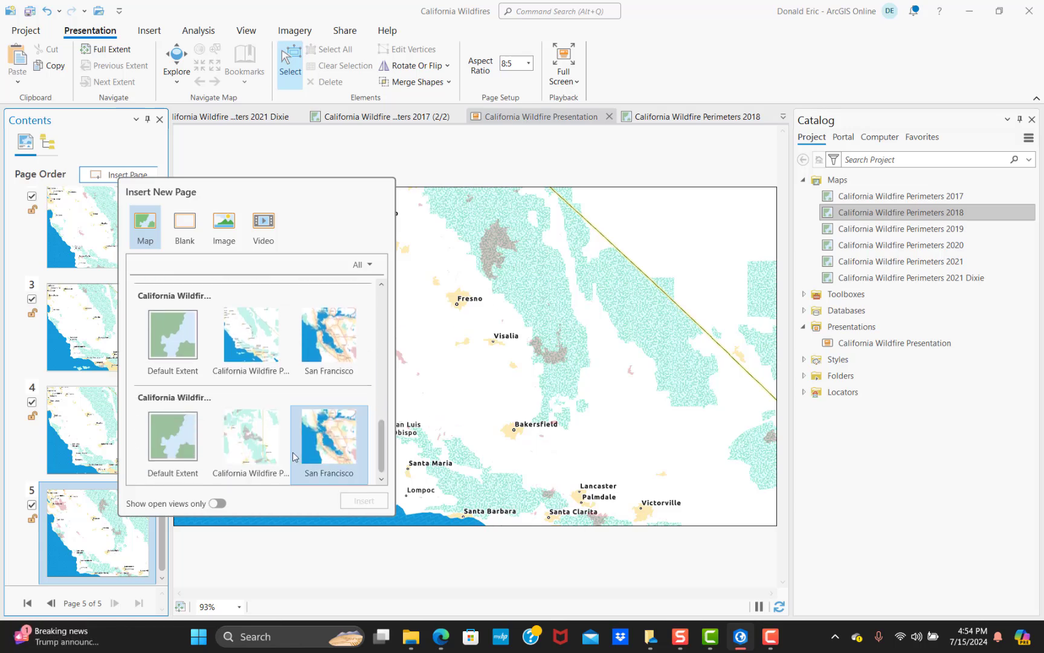
{"action": "left_click", "coordinate": [251, 343]}
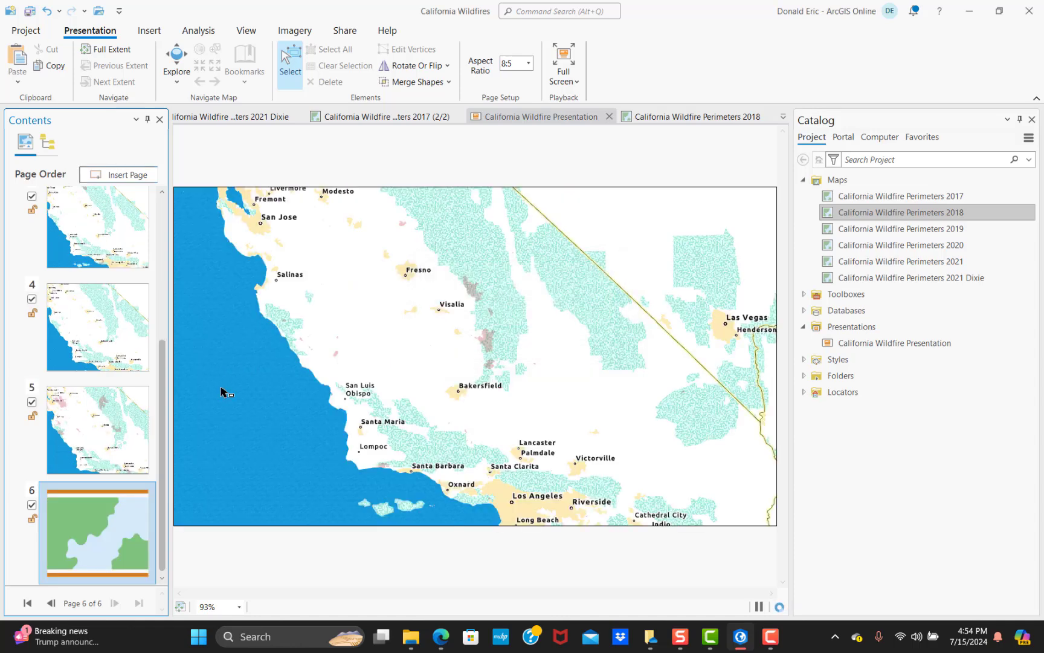
{"action": "left_click_drag", "start_coordinate": [163, 458], "coordinate": [161, 505]}
{"action": "left_click", "coordinate": [125, 340]}
{"action": "left_click", "coordinate": [151, 507]}
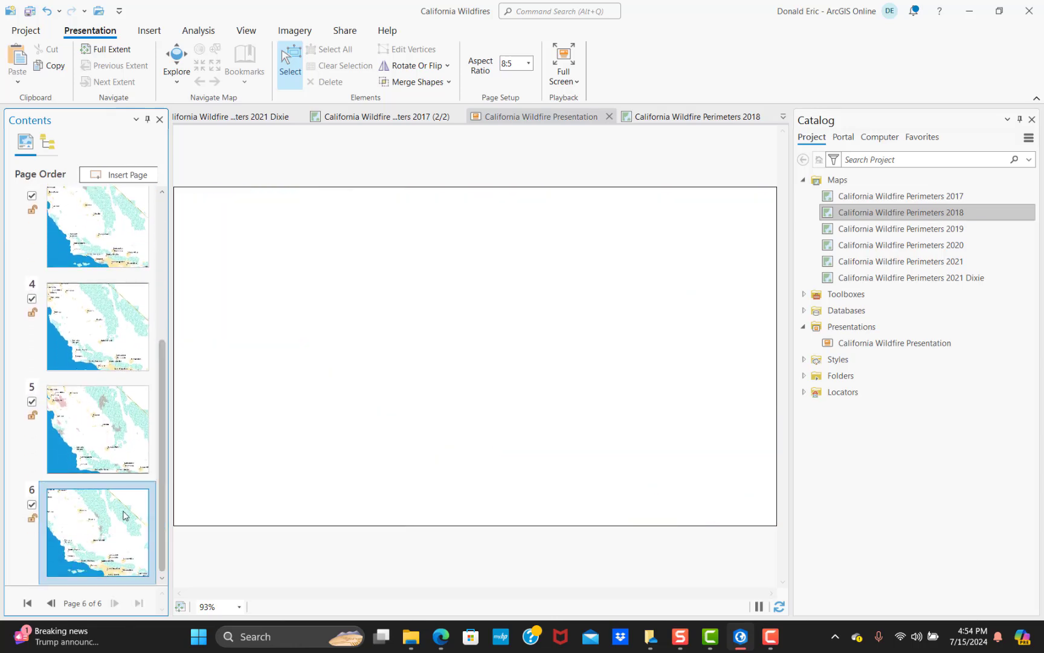
Add a rectangle text element over the ocean, southwest of San Luis Obispo, on the page 2 map
{"action": "left_click_drag", "start_coordinate": [162, 395], "coordinate": [164, 272]}
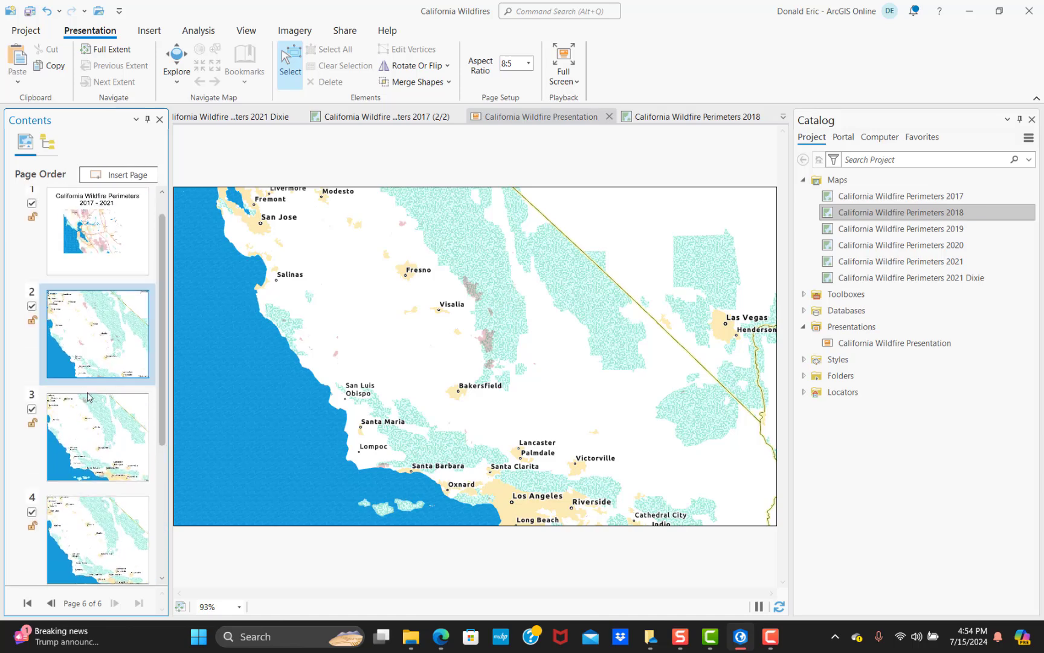
{"action": "left_click", "coordinate": [116, 347]}
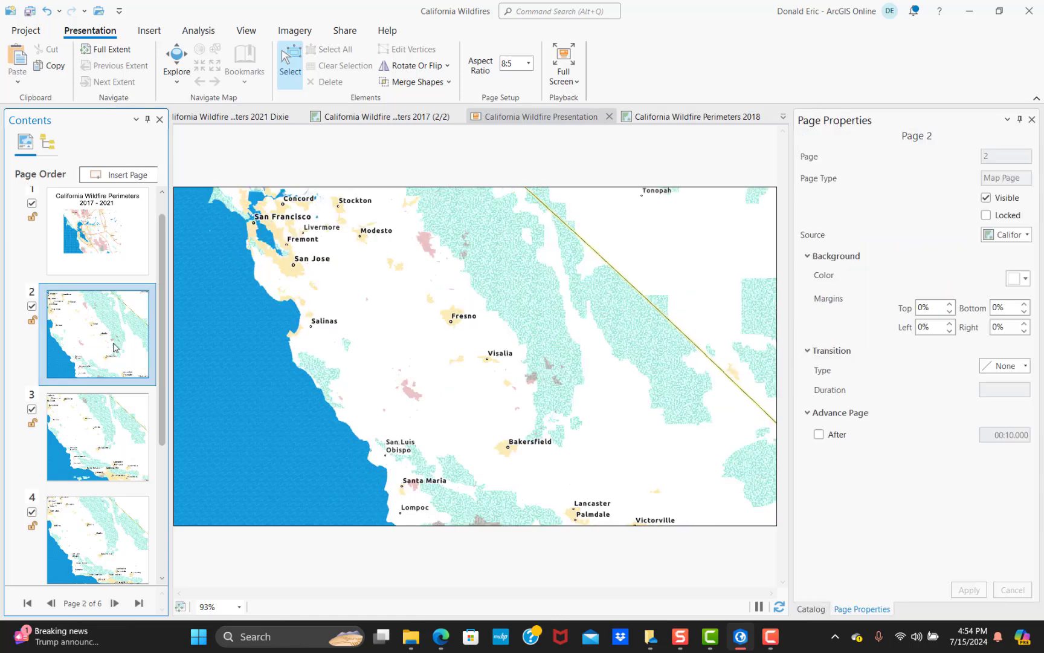
{"action": "left_click", "coordinate": [1032, 119]}
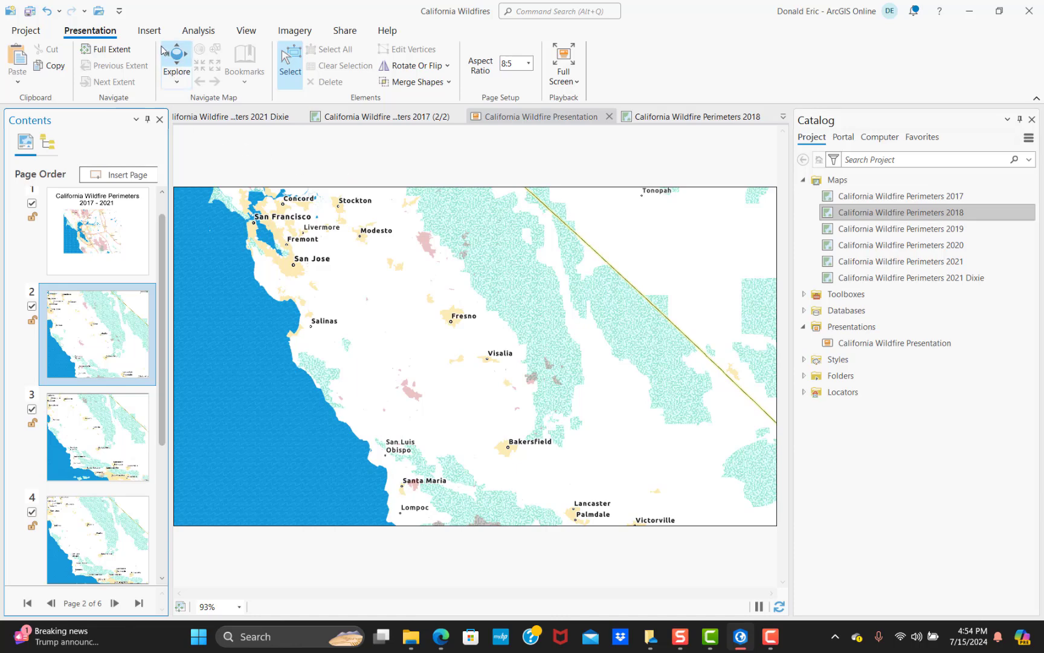
{"action": "left_click", "coordinate": [149, 31]}
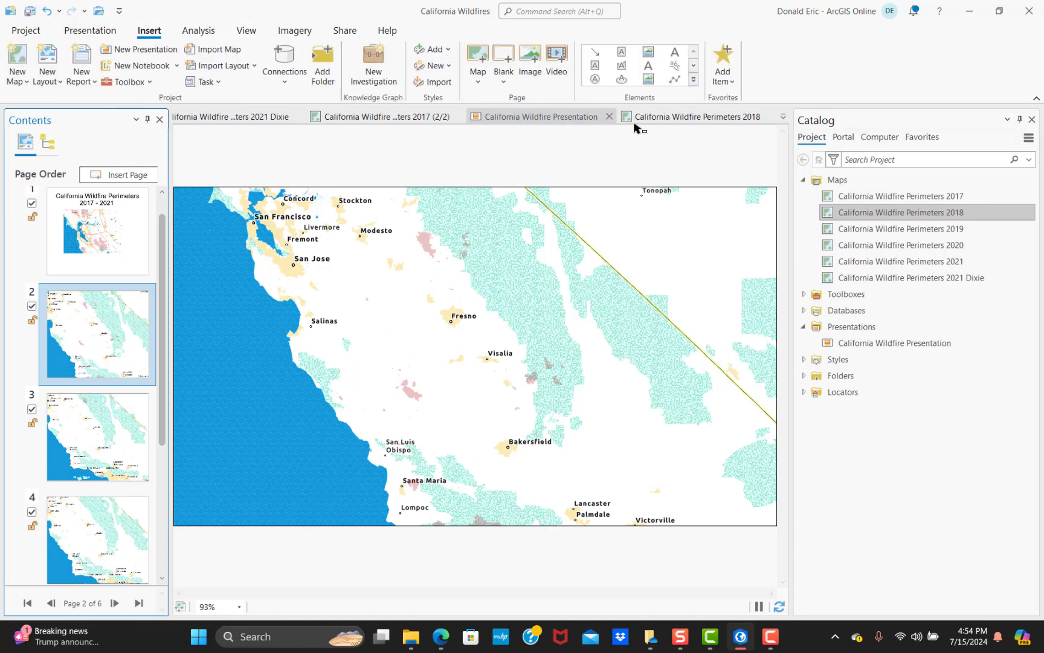
{"action": "left_click", "coordinate": [693, 79]}
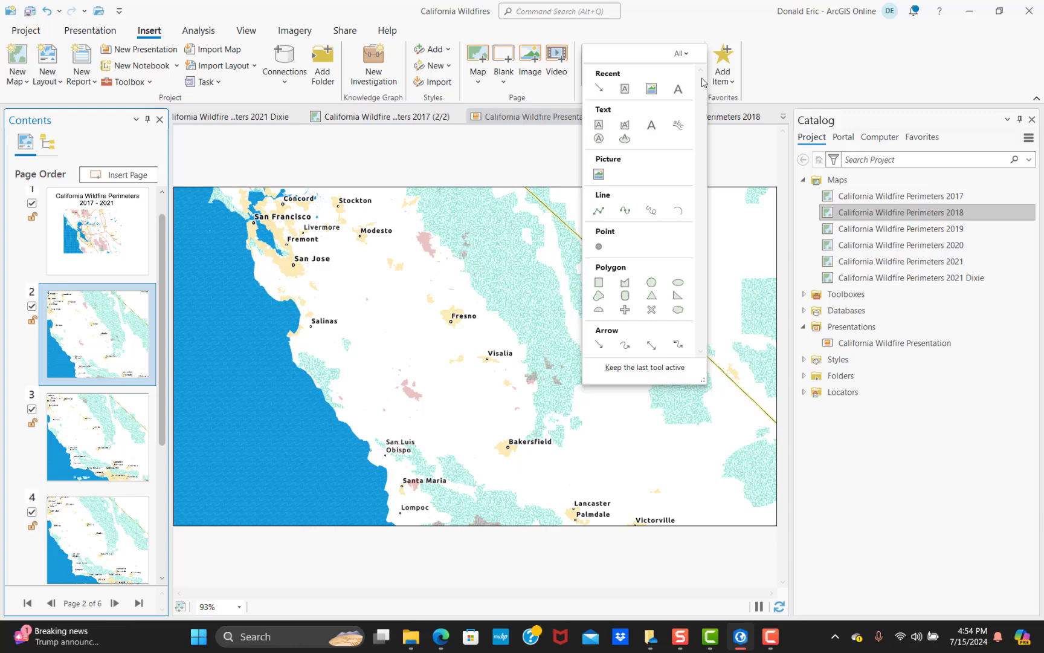
{"action": "left_click", "coordinate": [598, 125]}
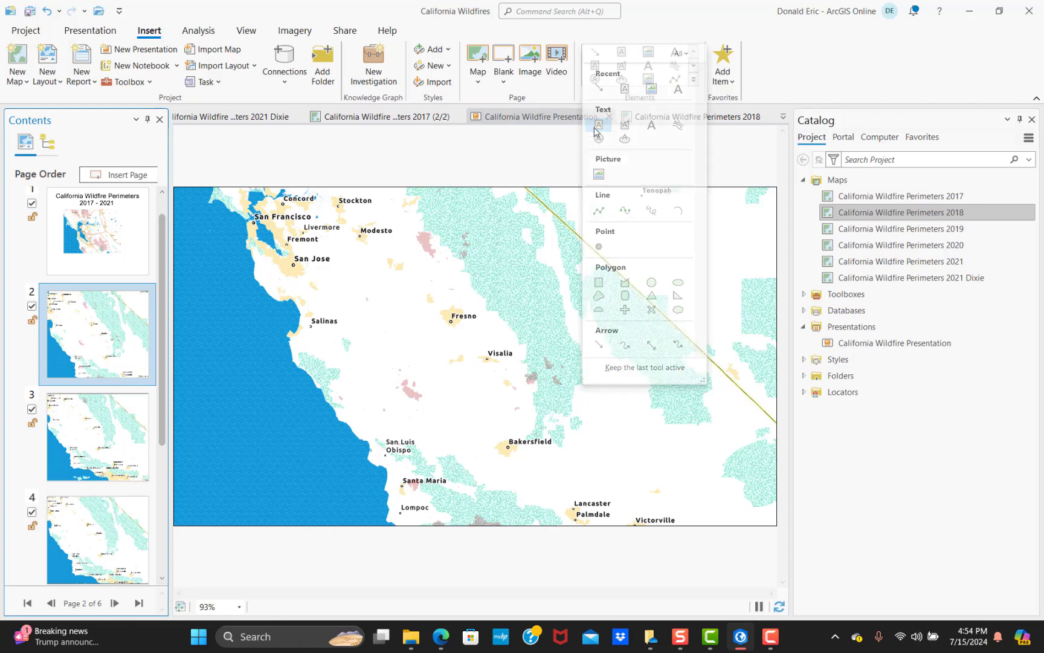
{"action": "left_click_drag", "start_coordinate": [197, 458], "coordinate": [342, 503]}
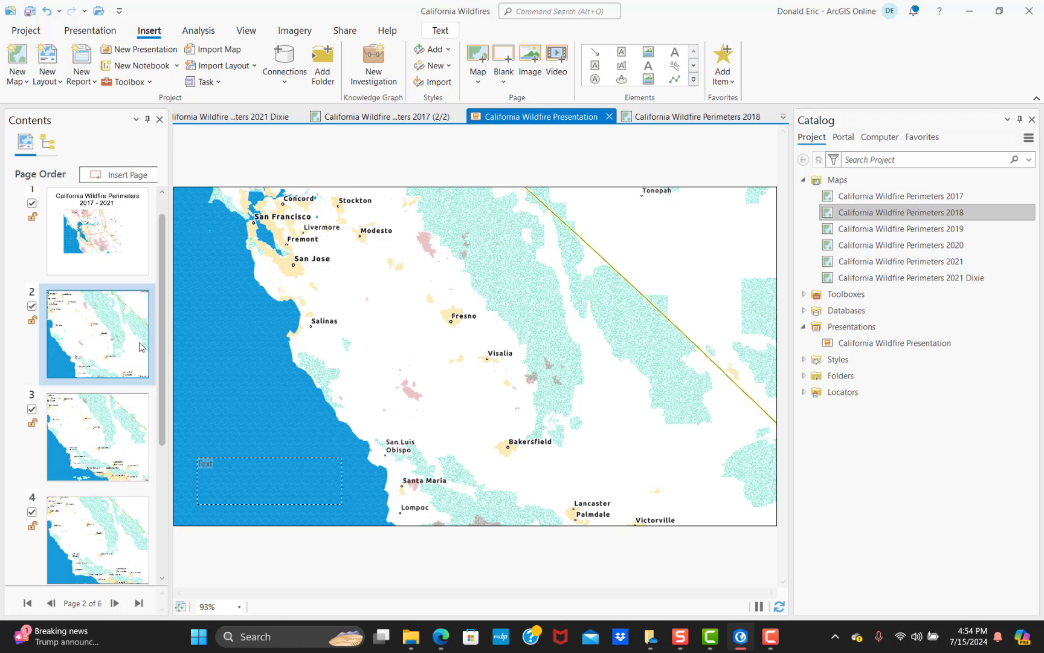
Find the new text element under page 2 in the element order and open its properties
{"action": "left_click", "coordinate": [132, 322]}
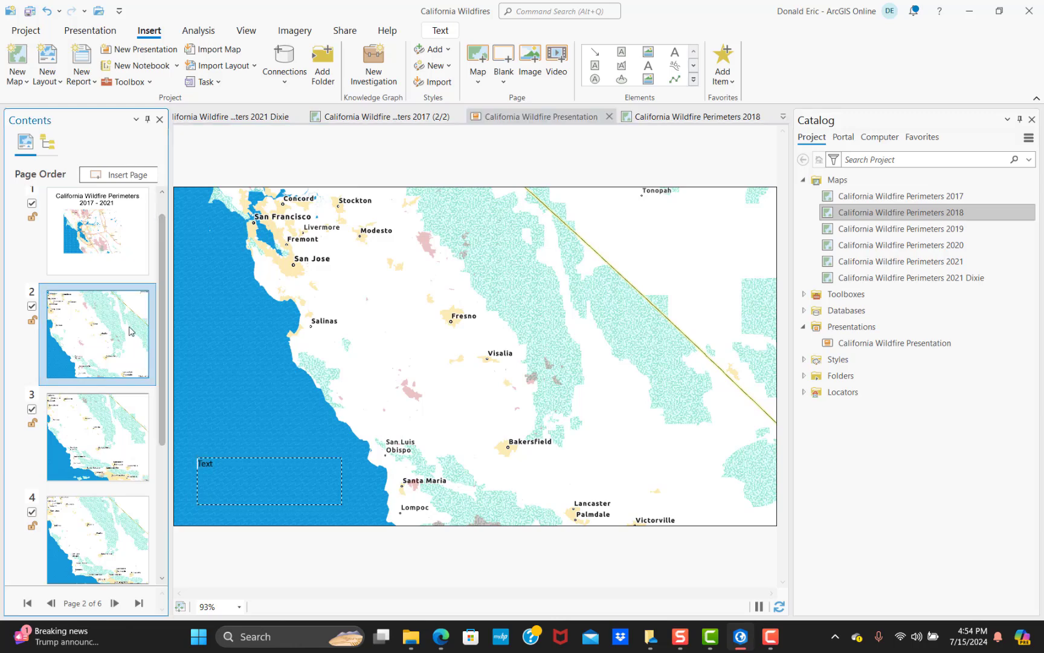
{"action": "left_click", "coordinate": [51, 147]}
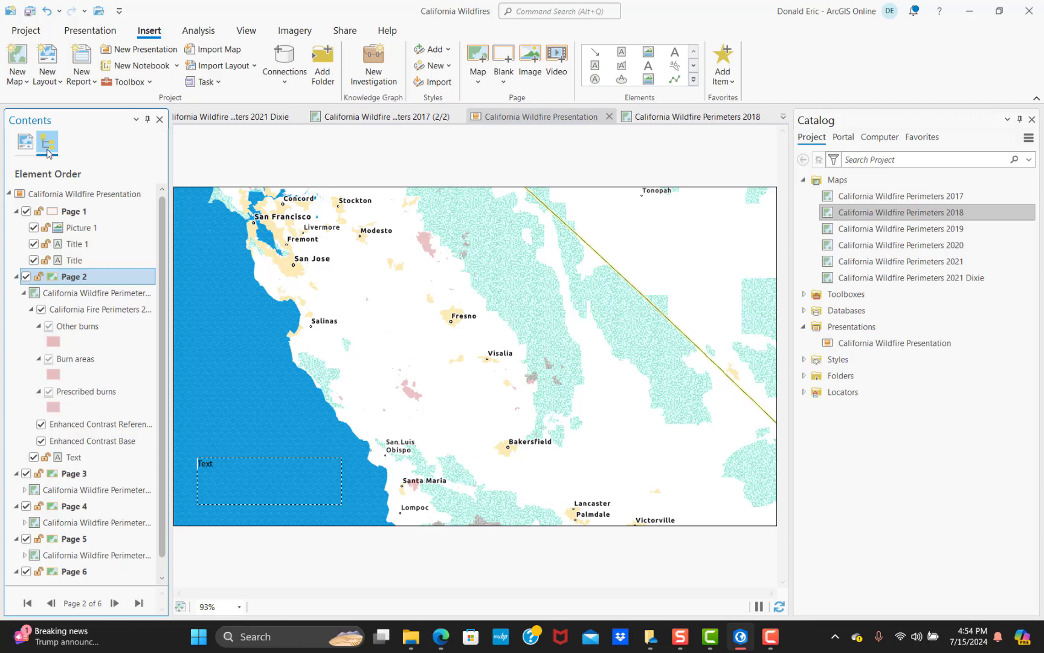
{"action": "left_click", "coordinate": [95, 260]}
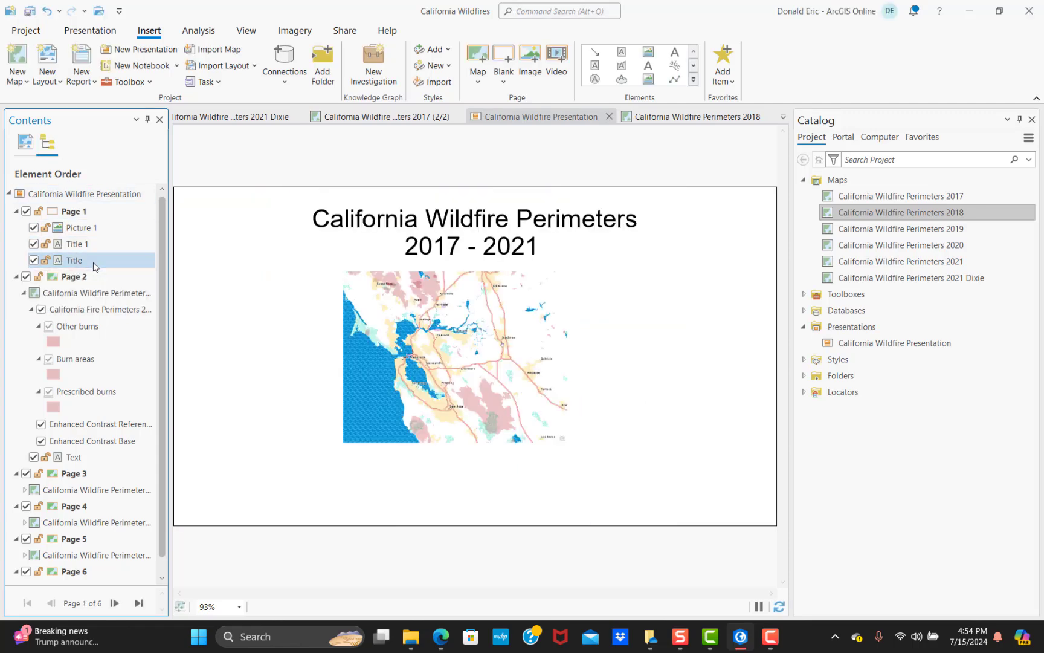
{"action": "left_click", "coordinate": [82, 458]}
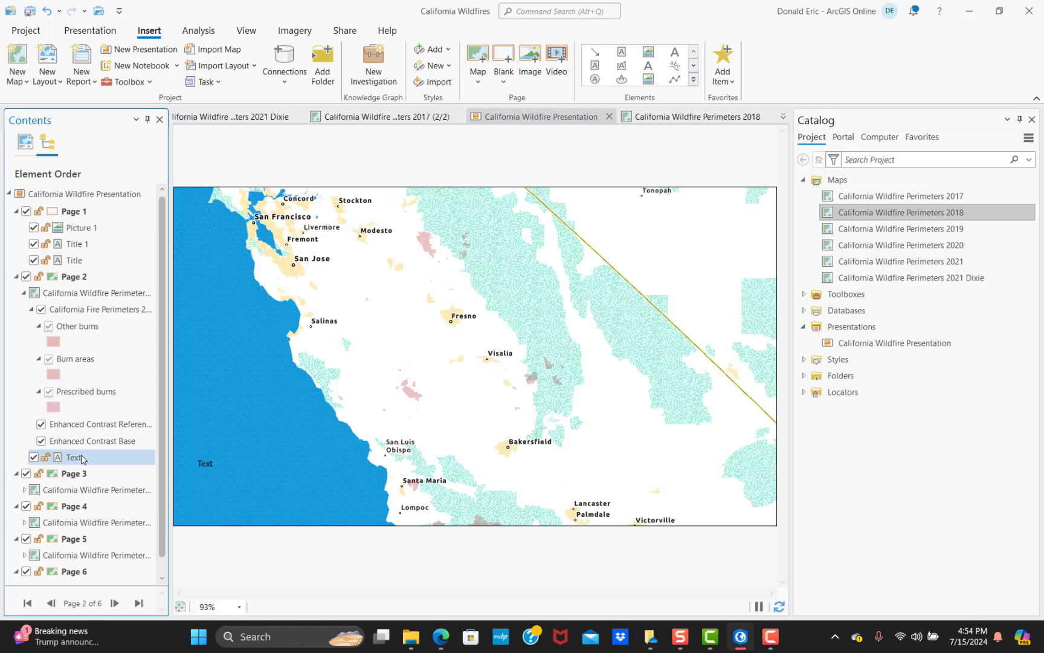
{"action": "right_click", "coordinate": [89, 460]}
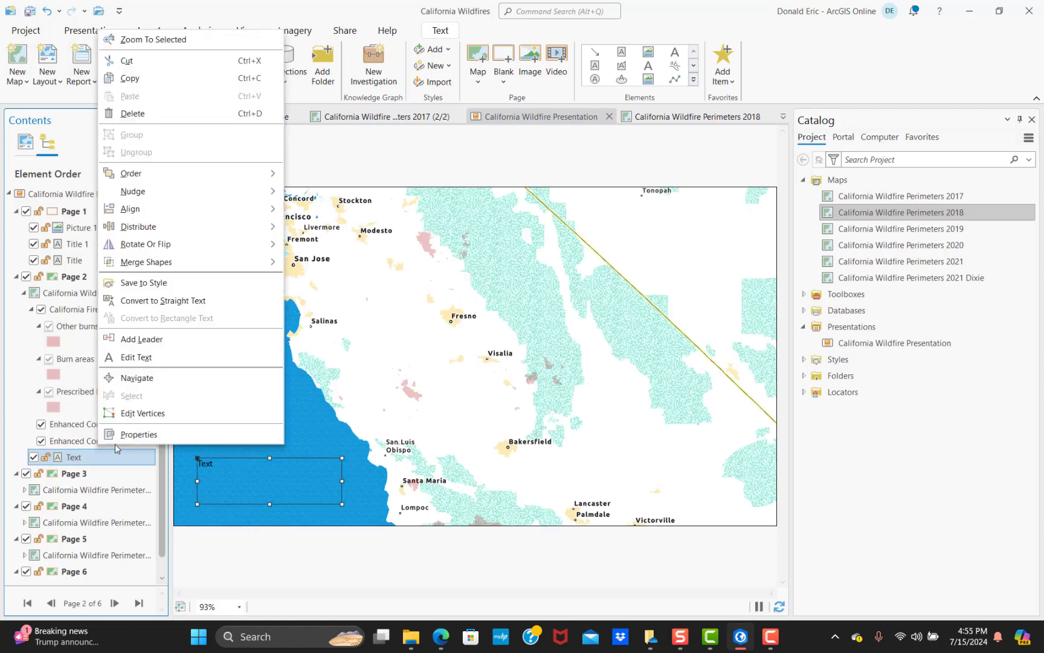
{"action": "left_click", "coordinate": [130, 434]}
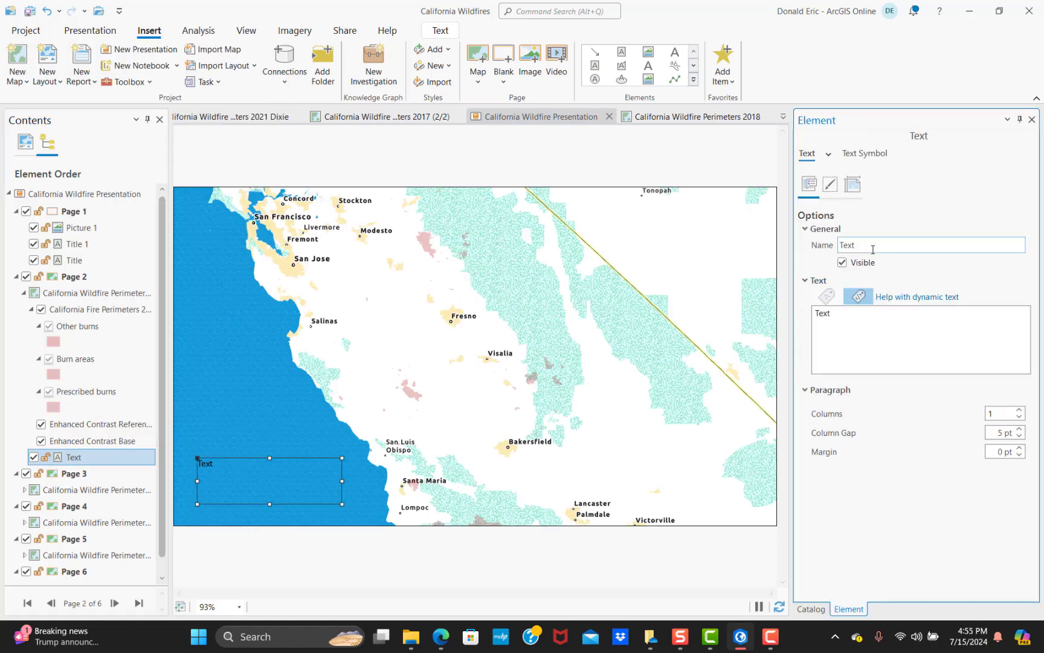
Keep the element name as Text and set its text content to "California Wildfire Perimeters 2017"
{"action": "left_click_drag", "start_coordinate": [872, 249], "coordinate": [838, 247]}
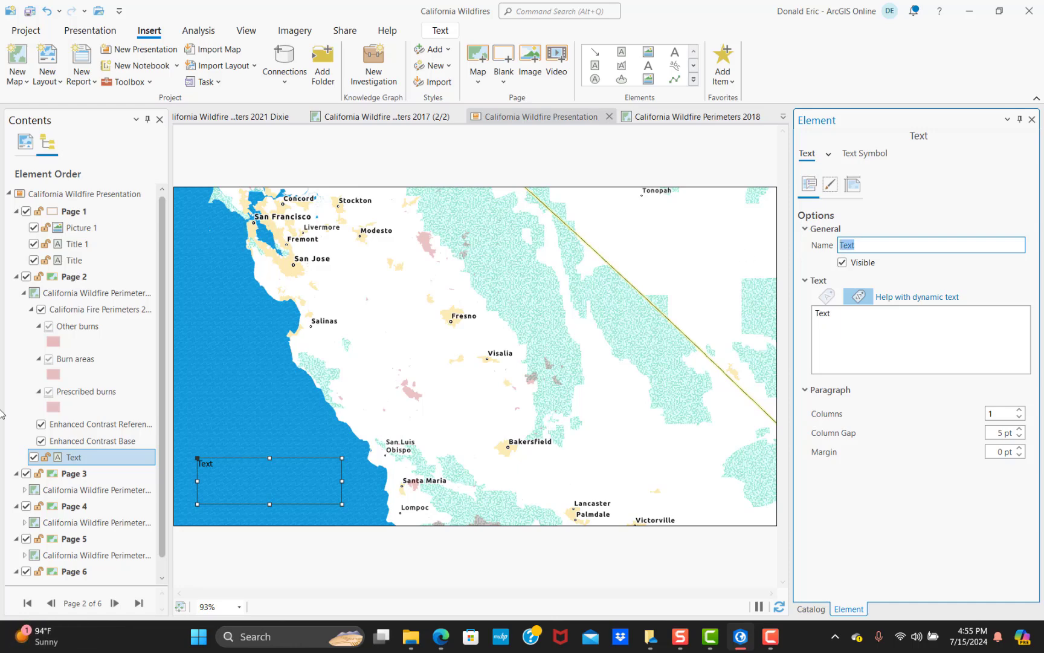
{"action": "key", "text": "BackSpace"}
{"action": "type", "text": "Te"}
{"action": "double_click", "coordinate": [827, 316]}
{"action": "type", "text": "Cal"}
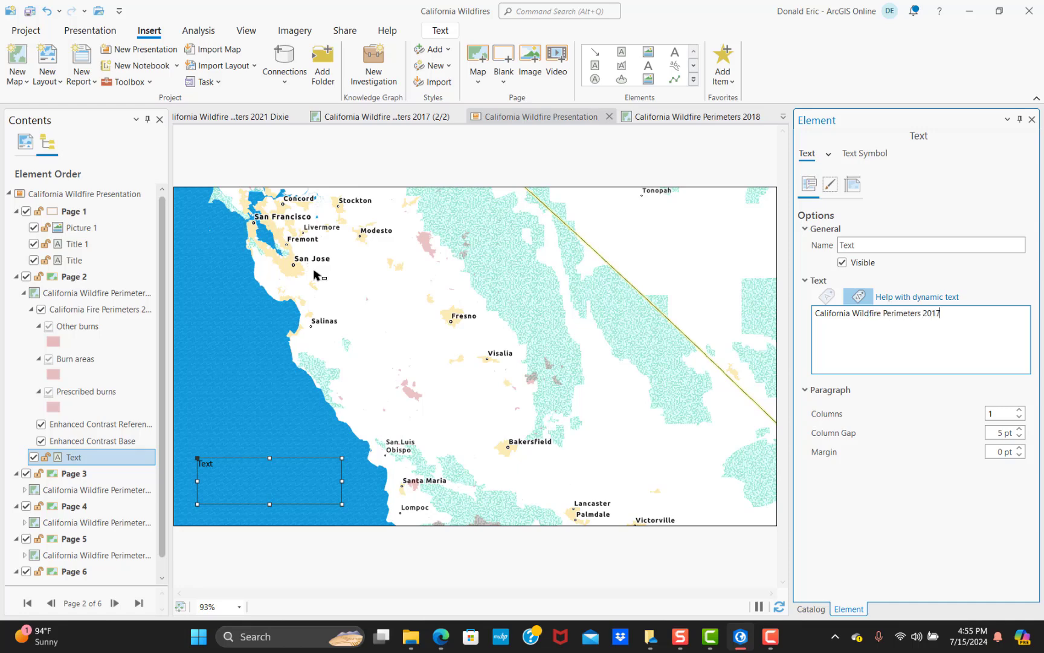
{"action": "left_click", "coordinate": [882, 501]}
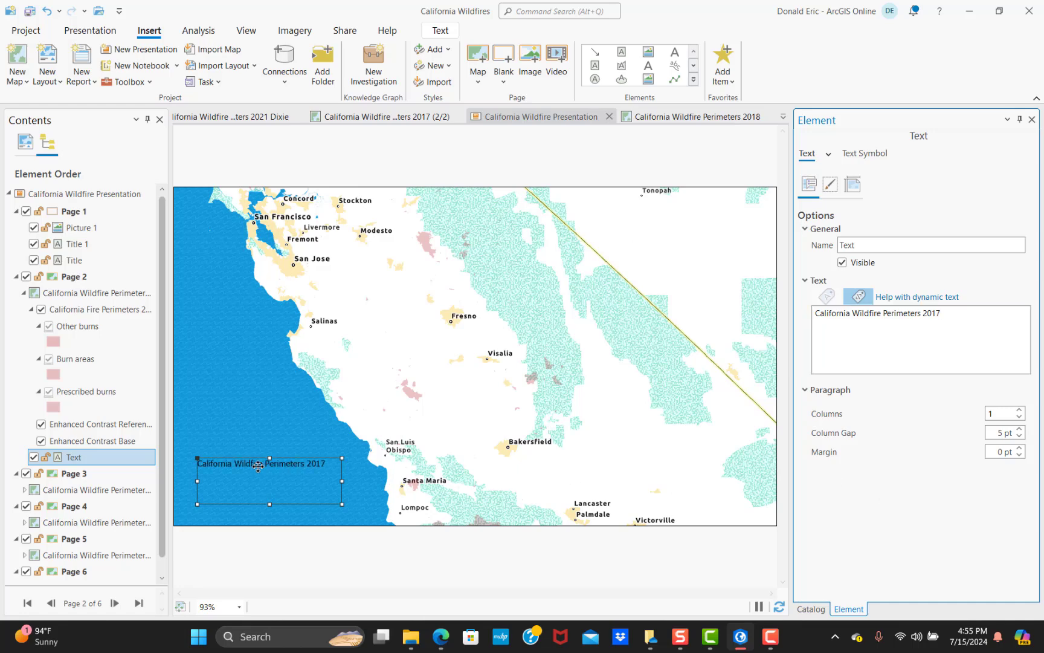
Give the page 2 text element a white background and deselect it
{"action": "left_click", "coordinate": [831, 185]}
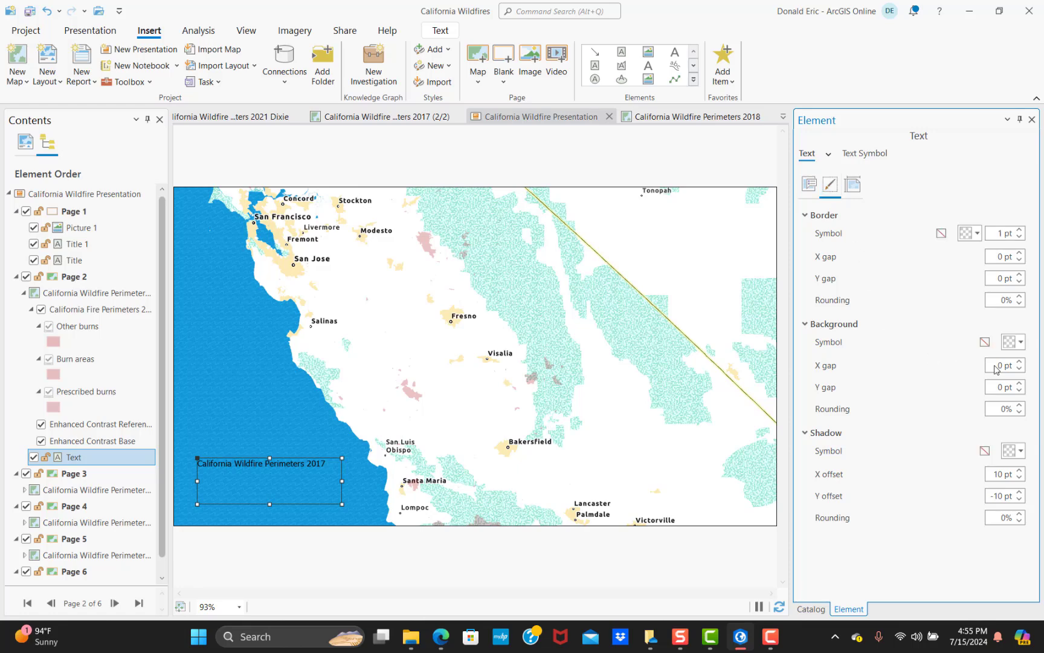
{"action": "left_click", "coordinate": [1021, 342]}
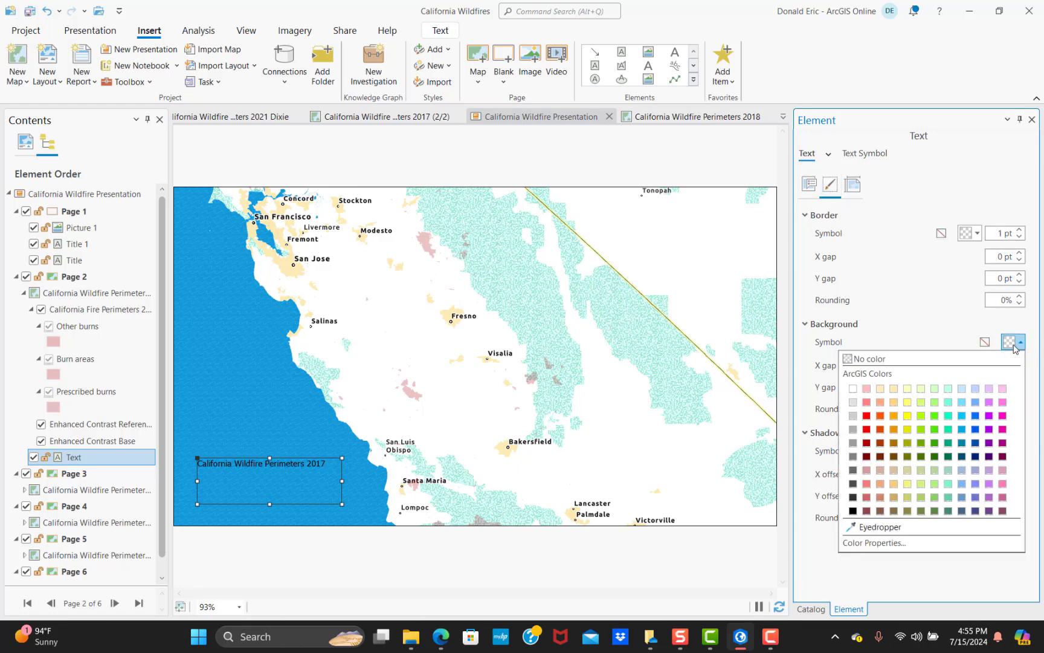
{"action": "left_click", "coordinate": [854, 396]}
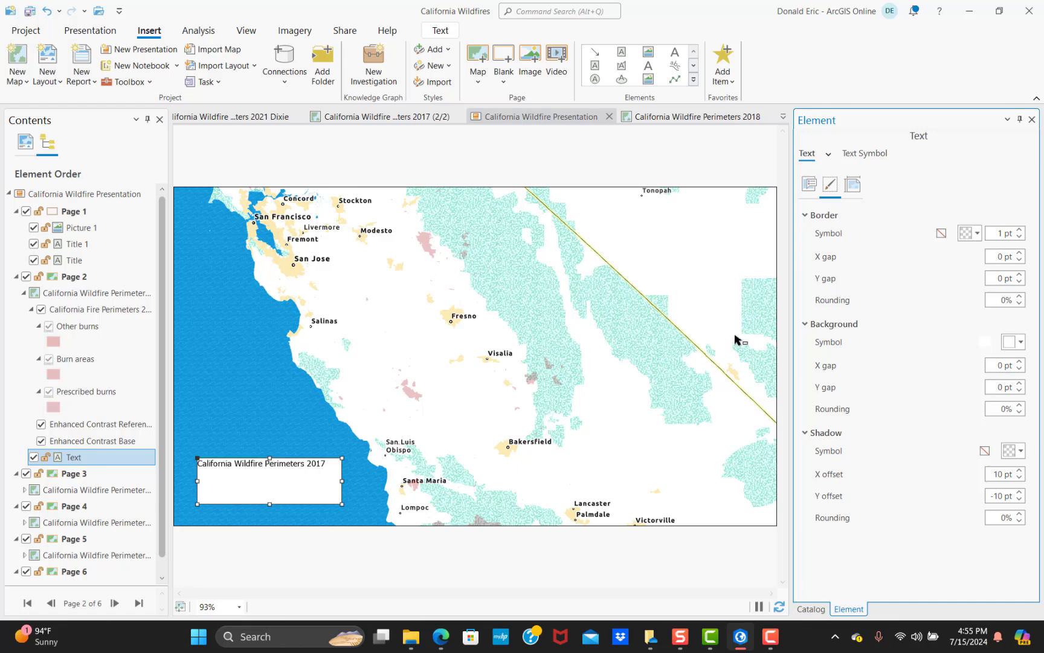
{"action": "left_click", "coordinate": [275, 364]}
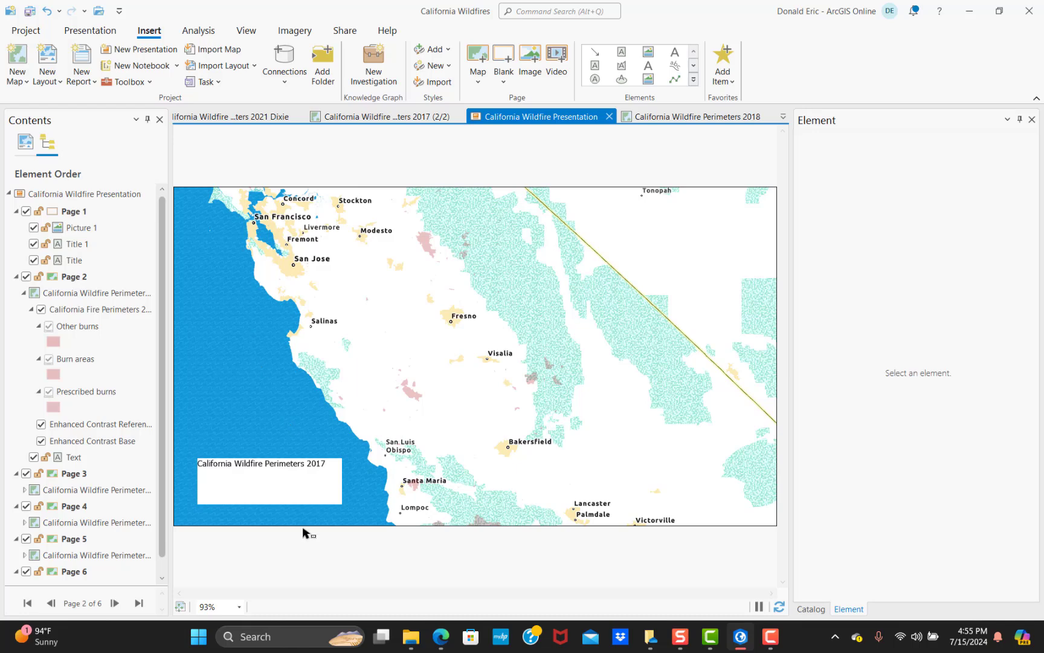
Copy the page 2 text element onto page 3 and place it over the ocean southwest of Lompoc
{"action": "left_click", "coordinate": [296, 498]}
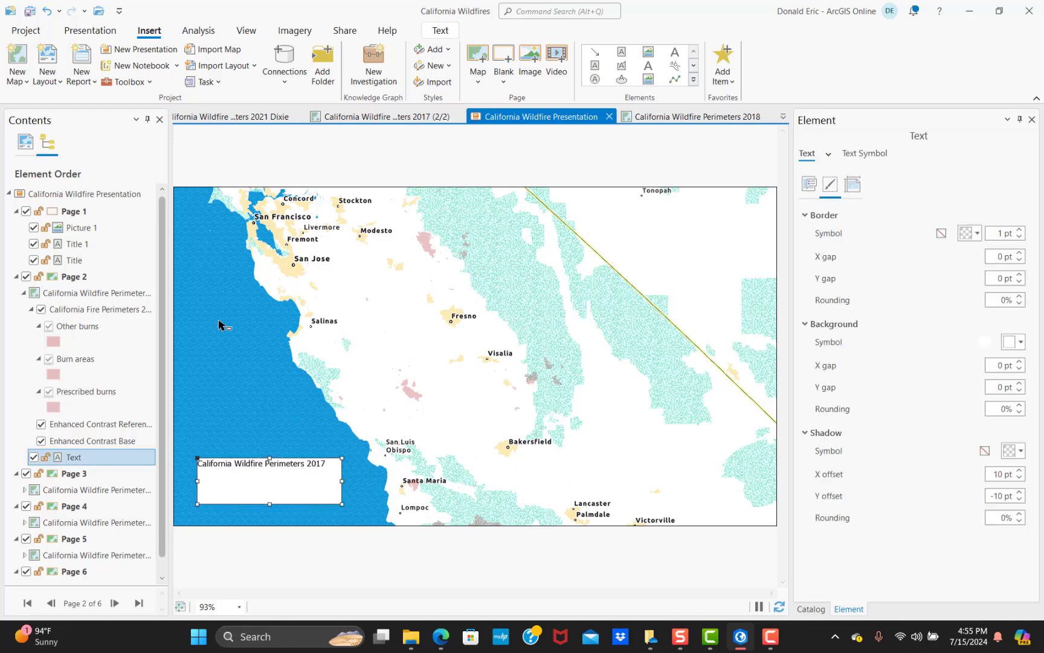
{"action": "left_click", "coordinate": [25, 143]}
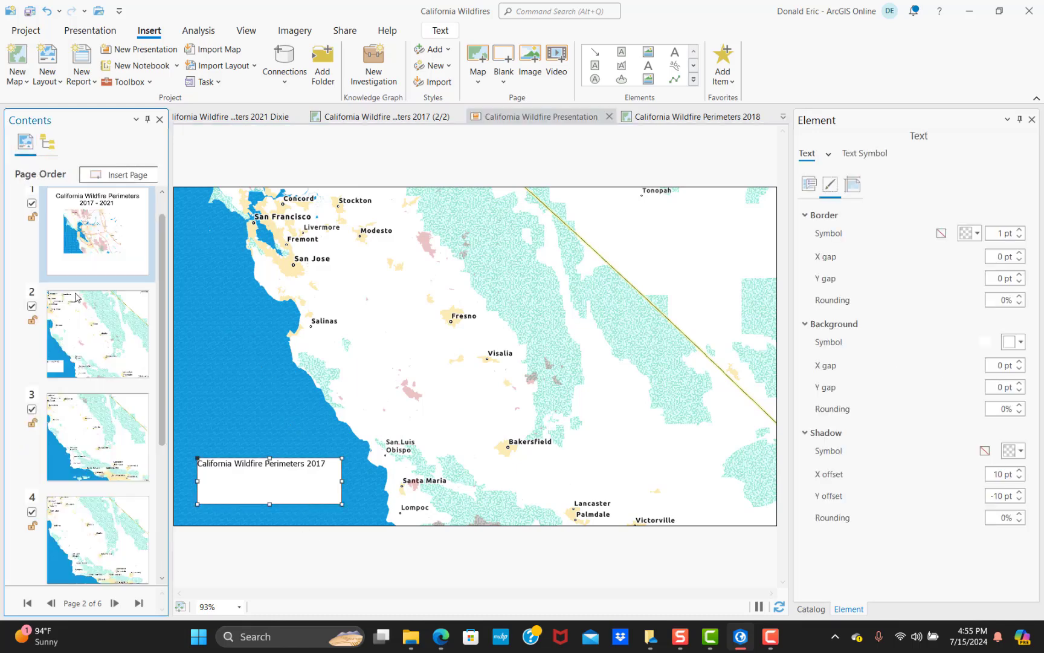
{"action": "left_click", "coordinate": [94, 428]}
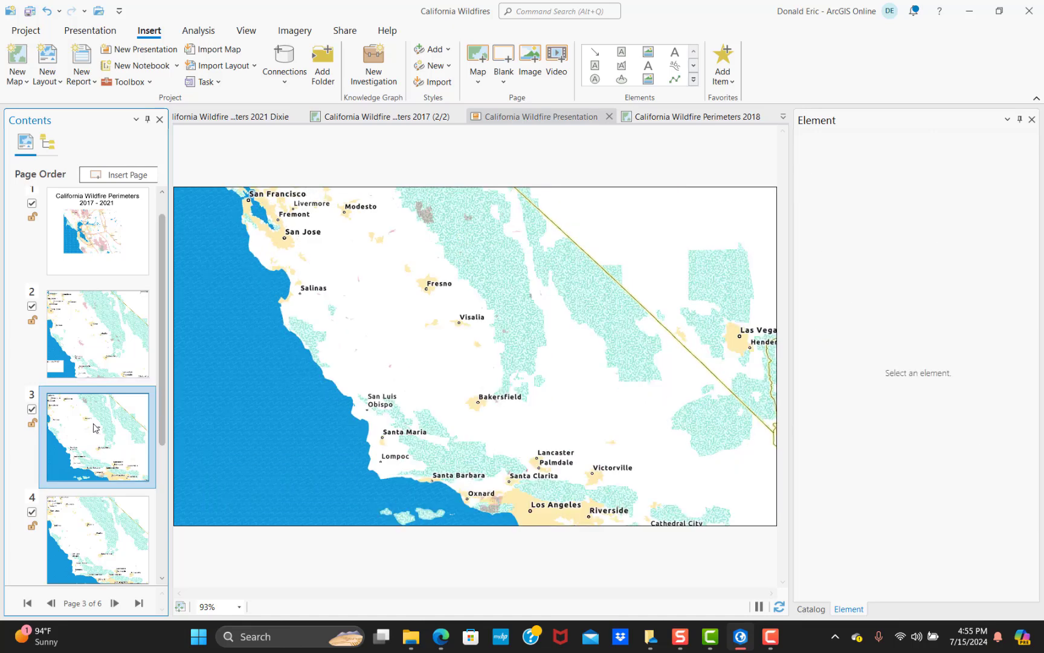
{"action": "key", "text": "ctrl+v"}
{"action": "left_click_drag", "start_coordinate": [317, 492], "coordinate": [290, 485]}
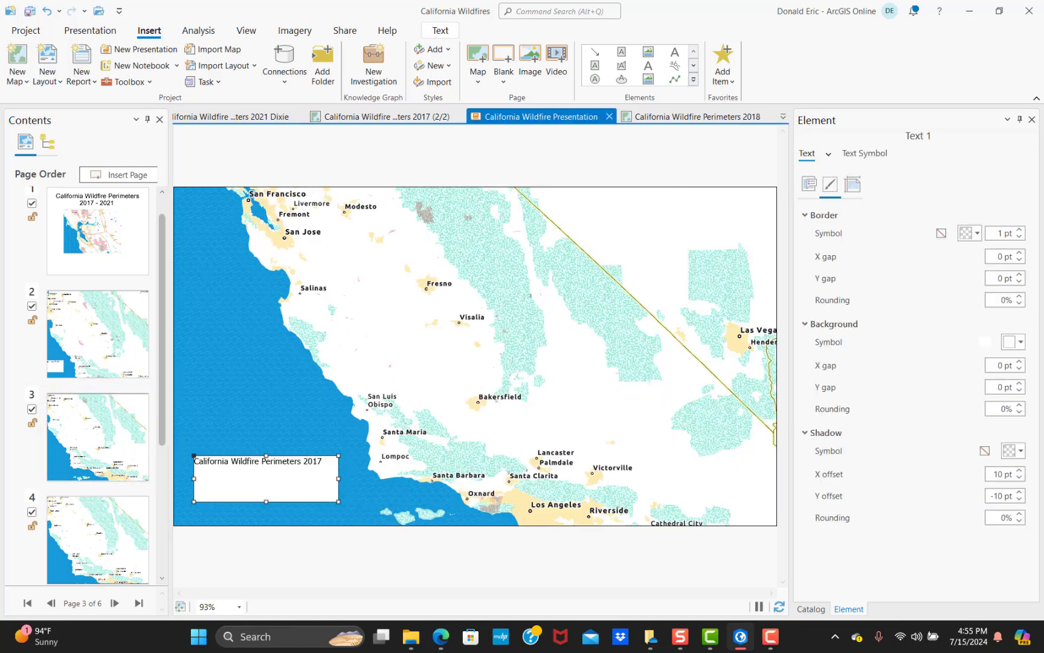
Change the text of the copied element on page 3 to "California Wildfire Perimeters 2018"
{"action": "left_click", "coordinate": [864, 153]}
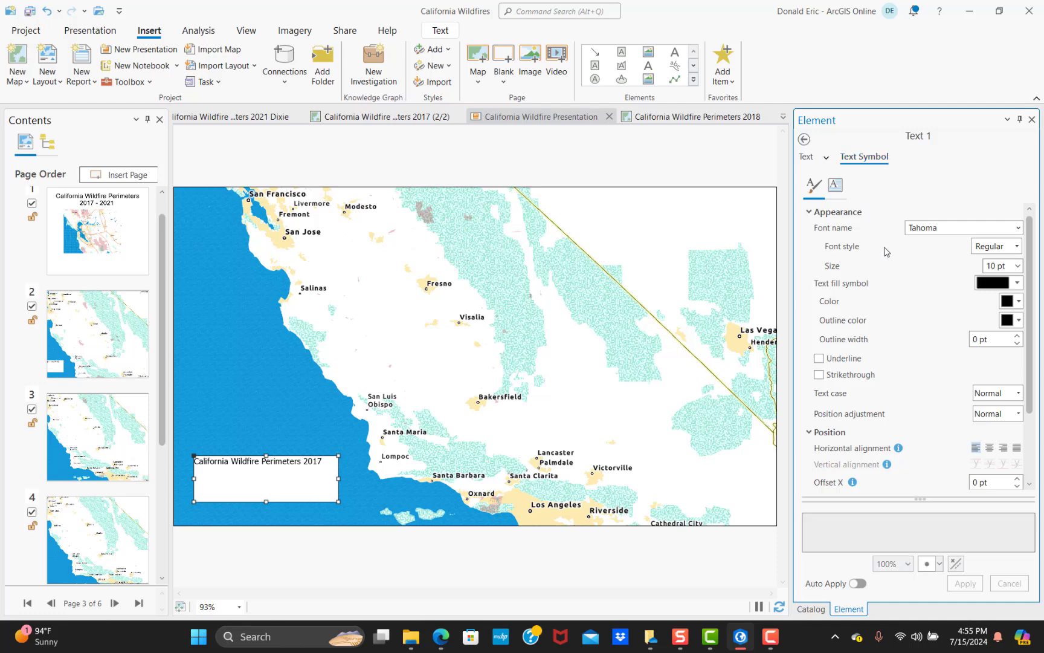
{"action": "left_click", "coordinate": [807, 155]}
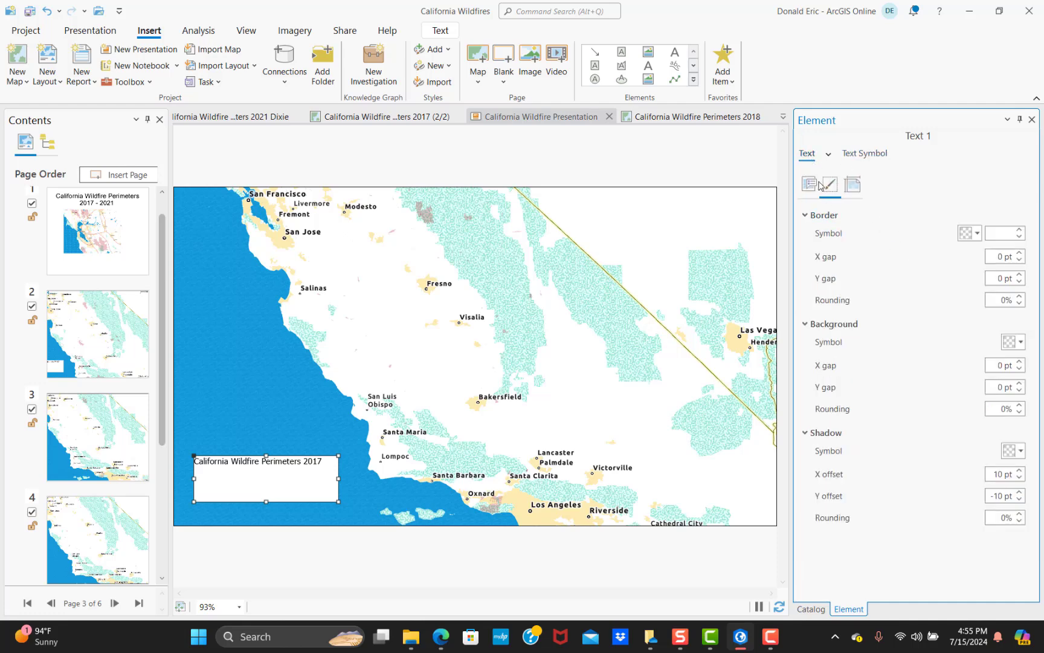
{"action": "left_click", "coordinate": [810, 185]}
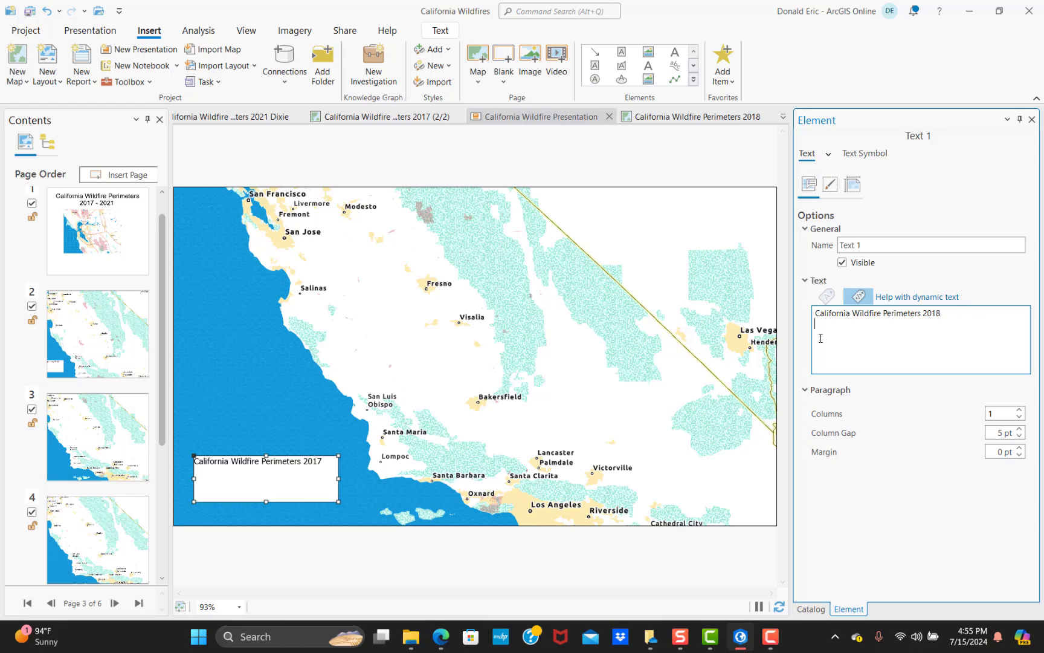
{"action": "key", "text": "Tab"}
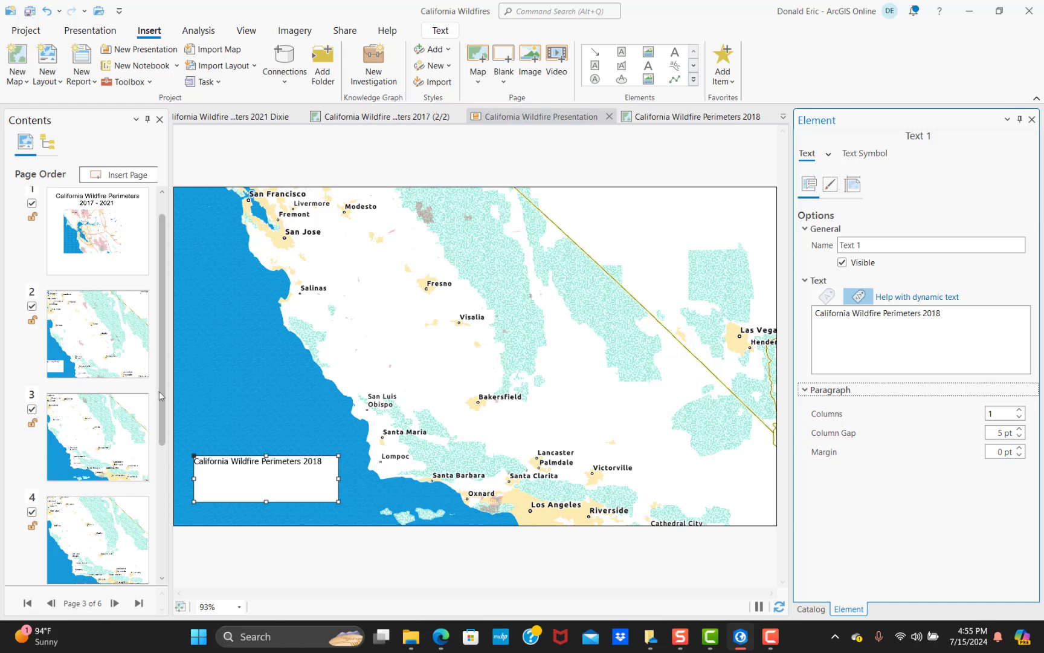
Paste the copied text element onto page 4 and place it over the ocean southwest of Lompoc
{"action": "left_click_drag", "start_coordinate": [162, 365], "coordinate": [163, 413]}
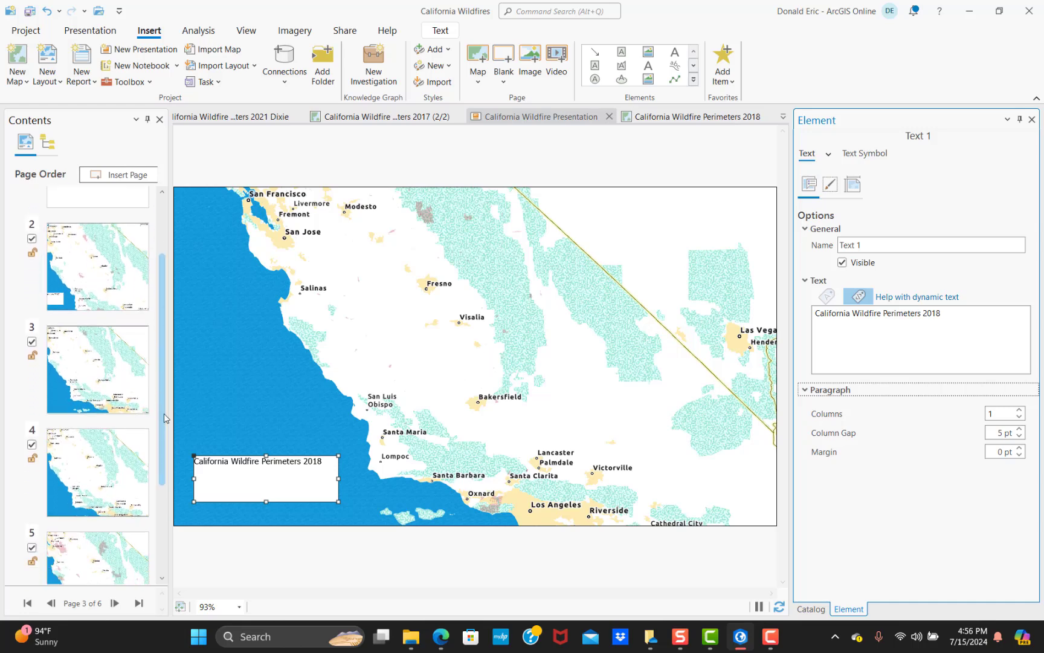
{"action": "left_click", "coordinate": [114, 357]}
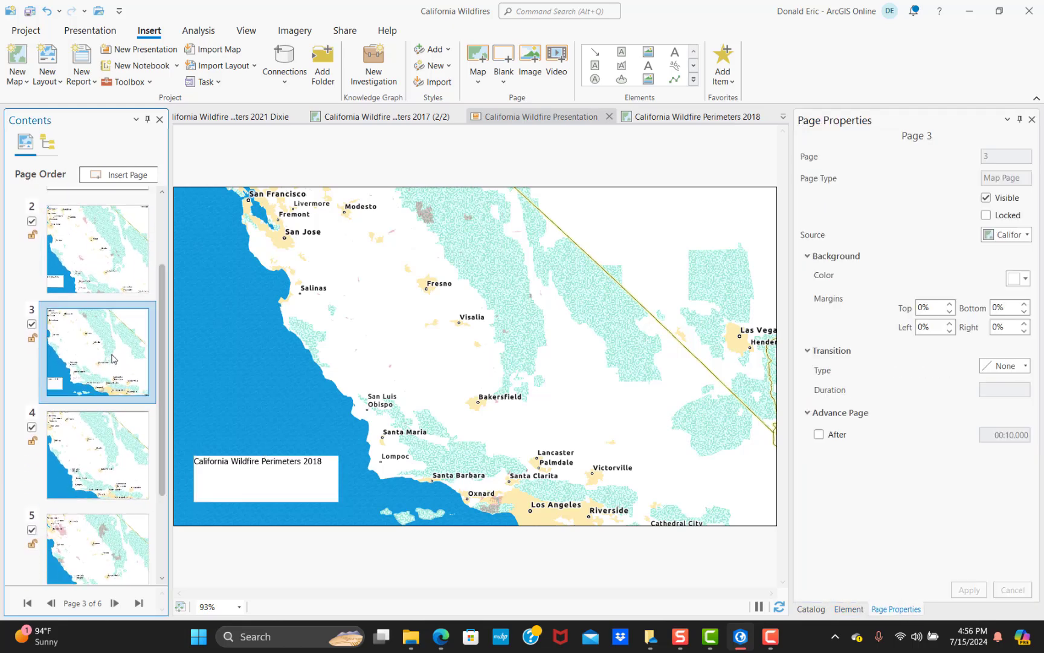
{"action": "left_click", "coordinate": [119, 466]}
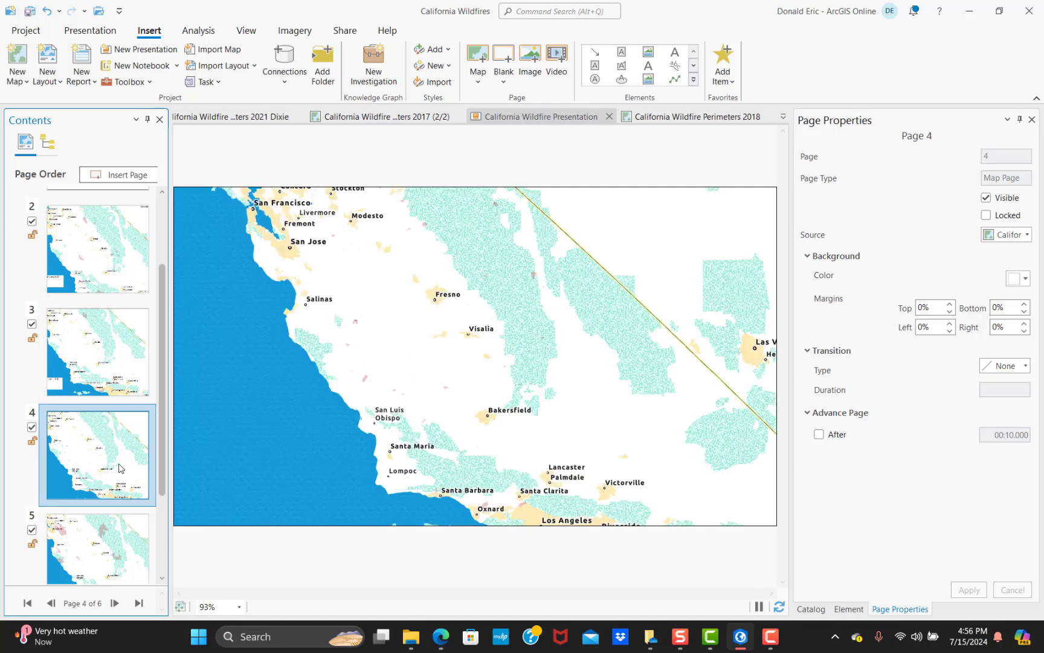
{"action": "key", "text": "ctrl+v"}
{"action": "left_click", "coordinate": [273, 495]}
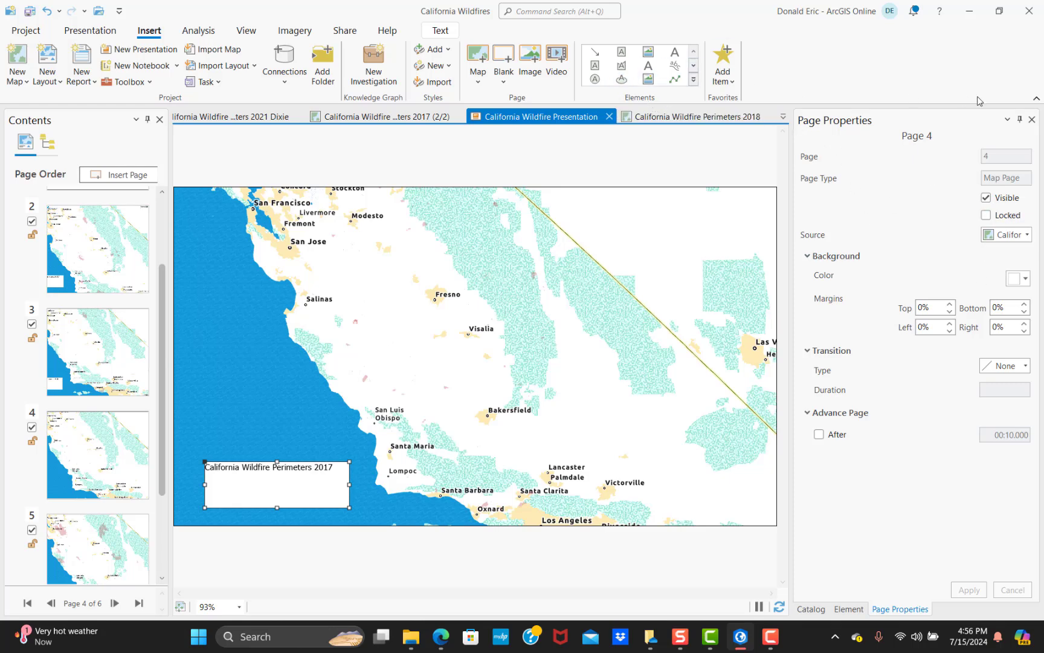
Change the text of the pasted element on page 4 to "California Wildfire Perimeters 2019"
{"action": "left_click", "coordinate": [1032, 119]}
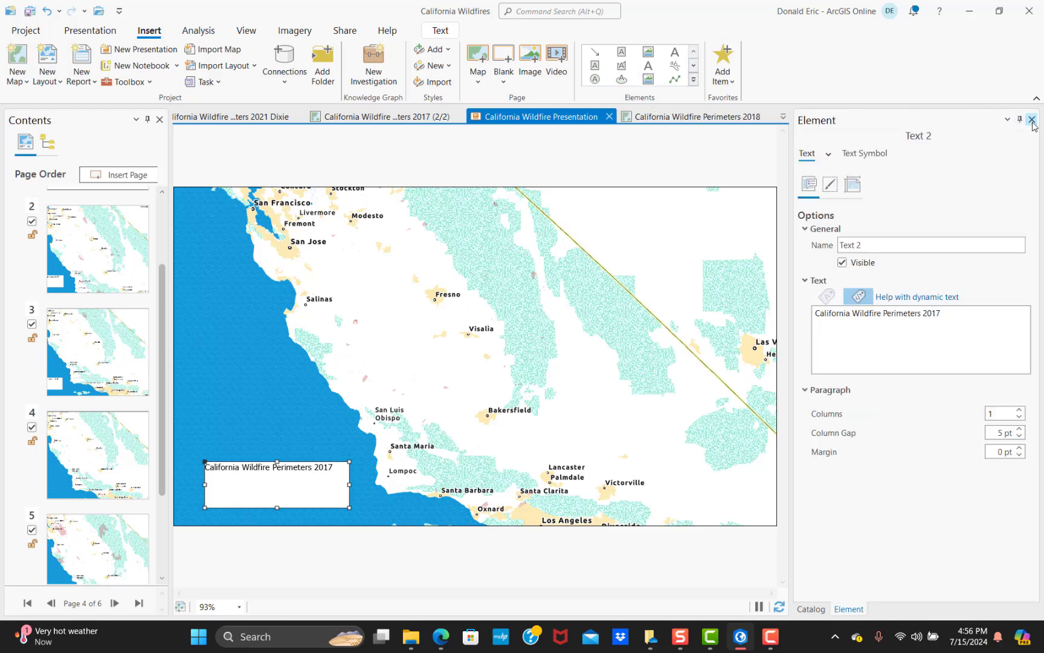
{"action": "left_click", "coordinate": [949, 314]}
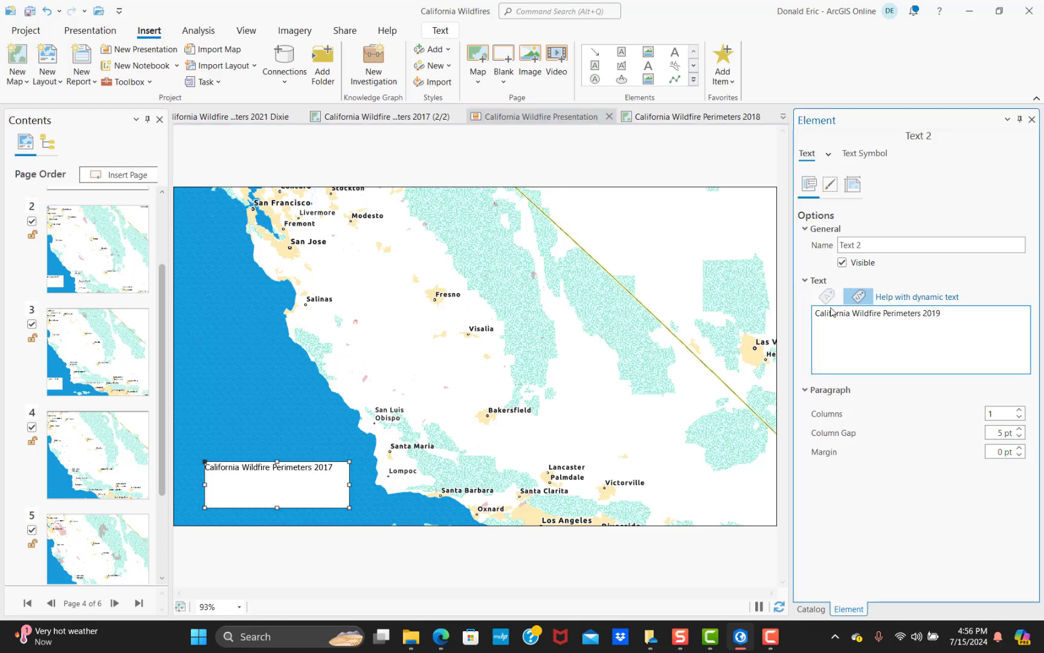
{"action": "key", "text": "Tab"}
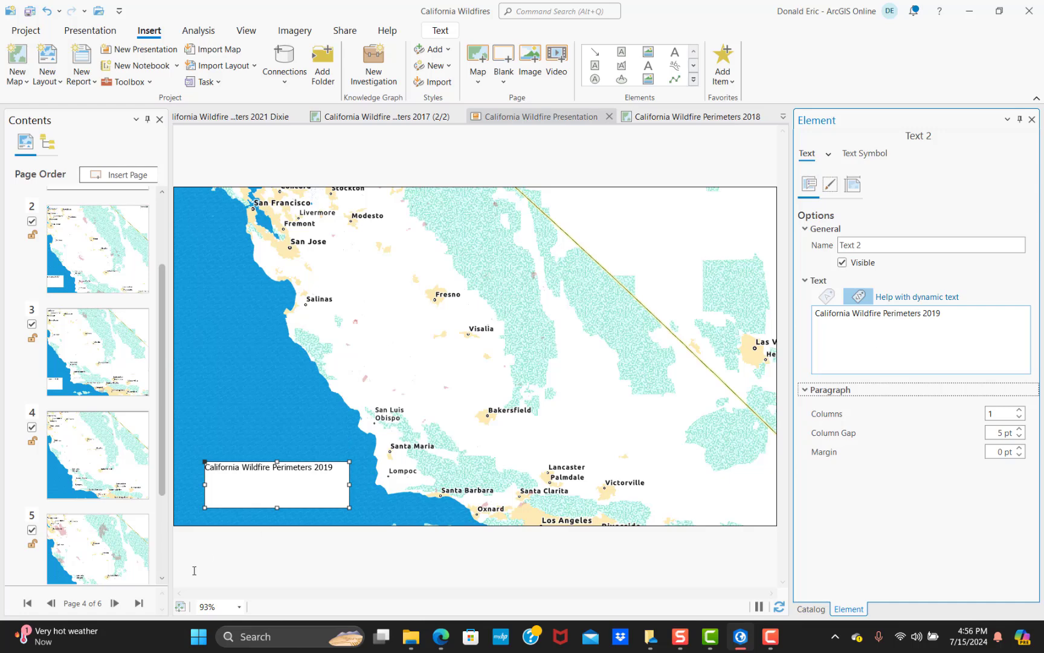
Paste the copied text element onto page 5 over the ocean and change its text to "California Wildfire Perimeters 2020"
{"action": "left_click_drag", "start_coordinate": [164, 369], "coordinate": [166, 408]}
{"action": "left_click", "coordinate": [116, 410]}
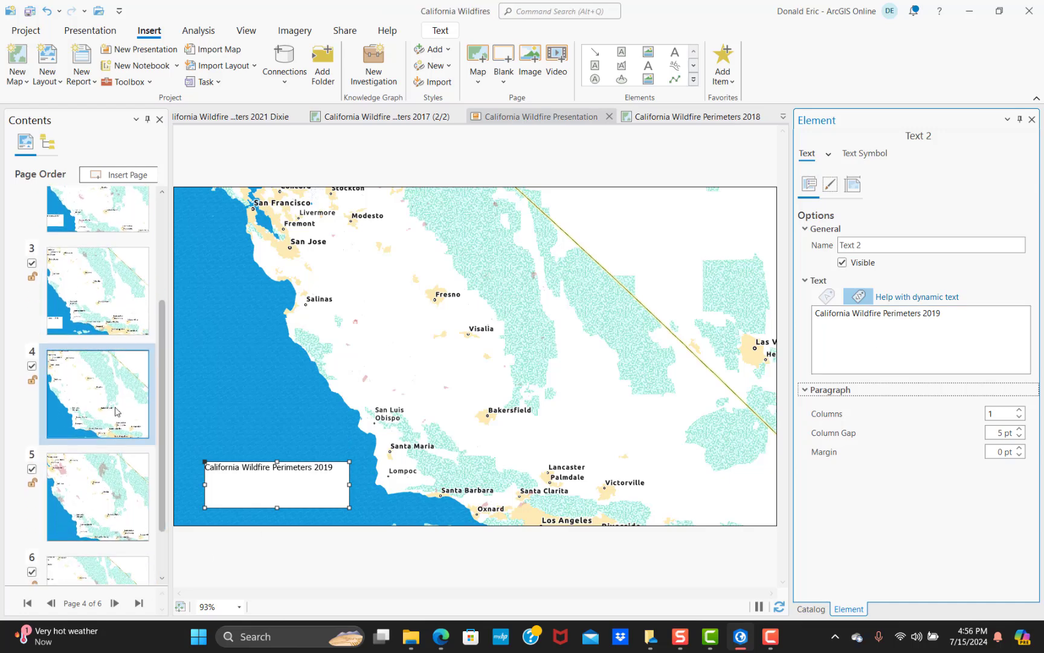
{"action": "left_click", "coordinate": [125, 502]}
{"action": "key", "text": "ctrl+v"}
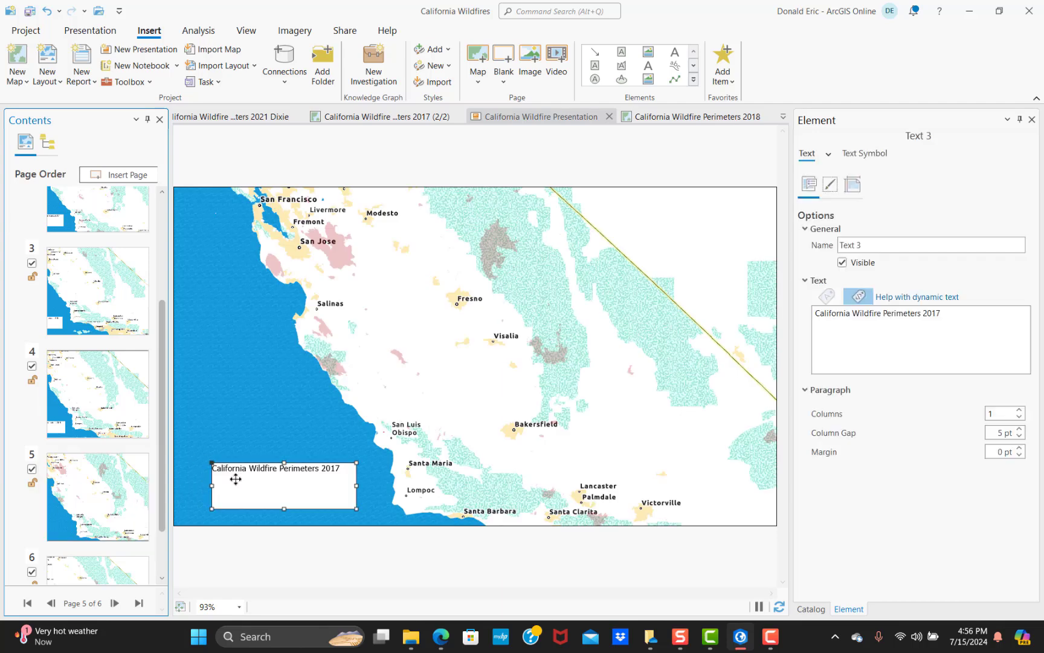
{"action": "left_click", "coordinate": [985, 314]}
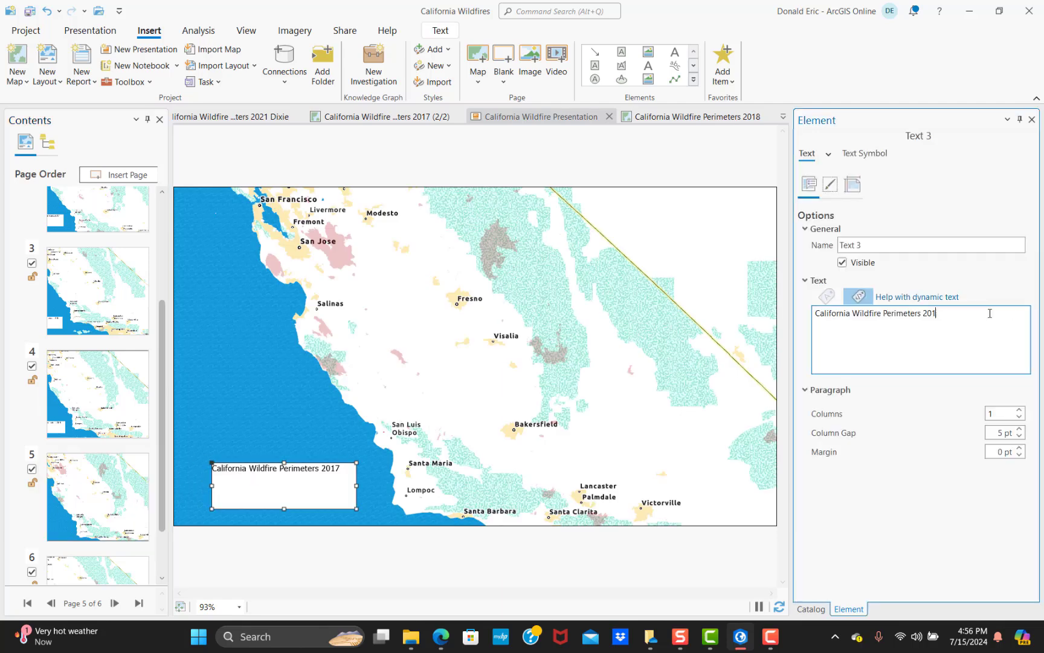
{"action": "type", "text": "20"}
{"action": "key", "text": "Tab"}
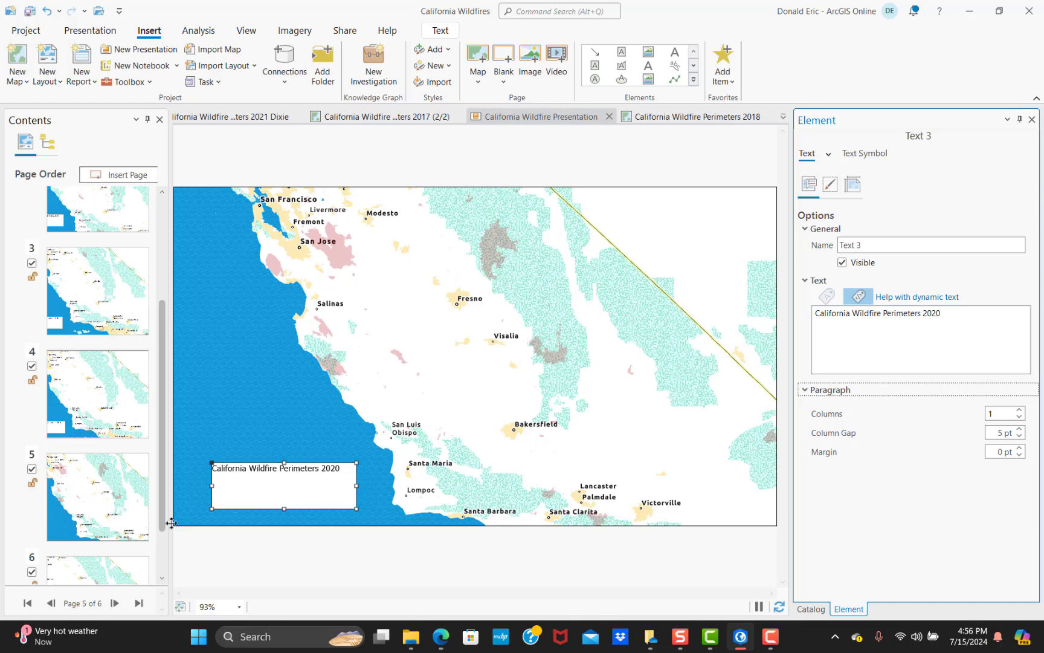
Paste the copied text element onto page 6 and shift it west so it sits over the ocean, clear of the coastline
{"action": "left_click", "coordinate": [113, 463]}
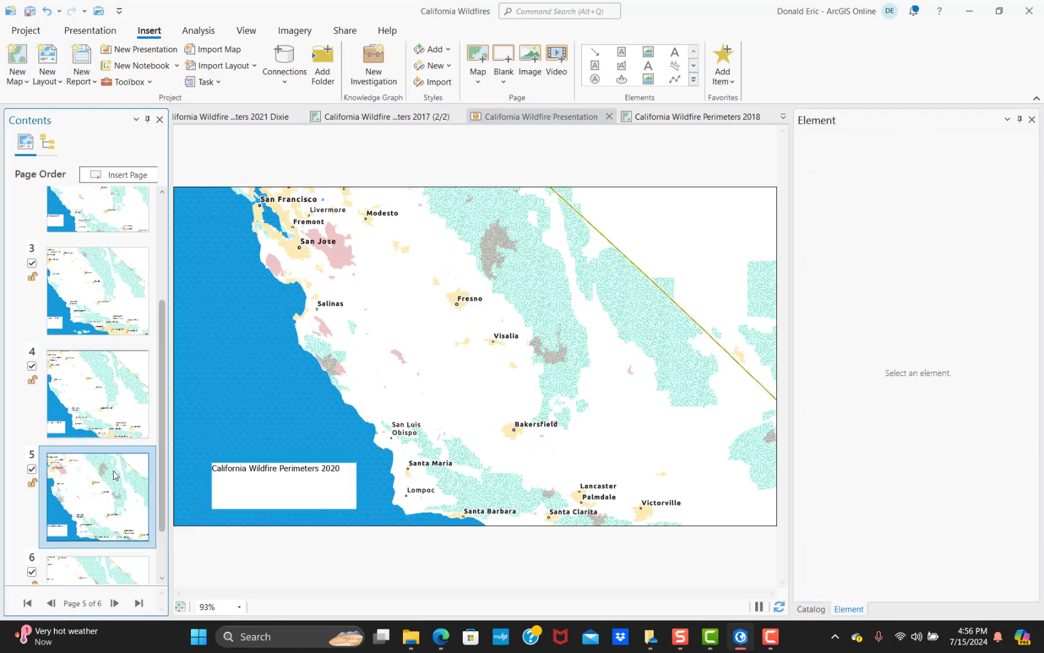
{"action": "scroll", "coordinate": [121, 513], "scroll_direction": "down", "scroll_amount": 1}
{"action": "left_click", "coordinate": [118, 536]}
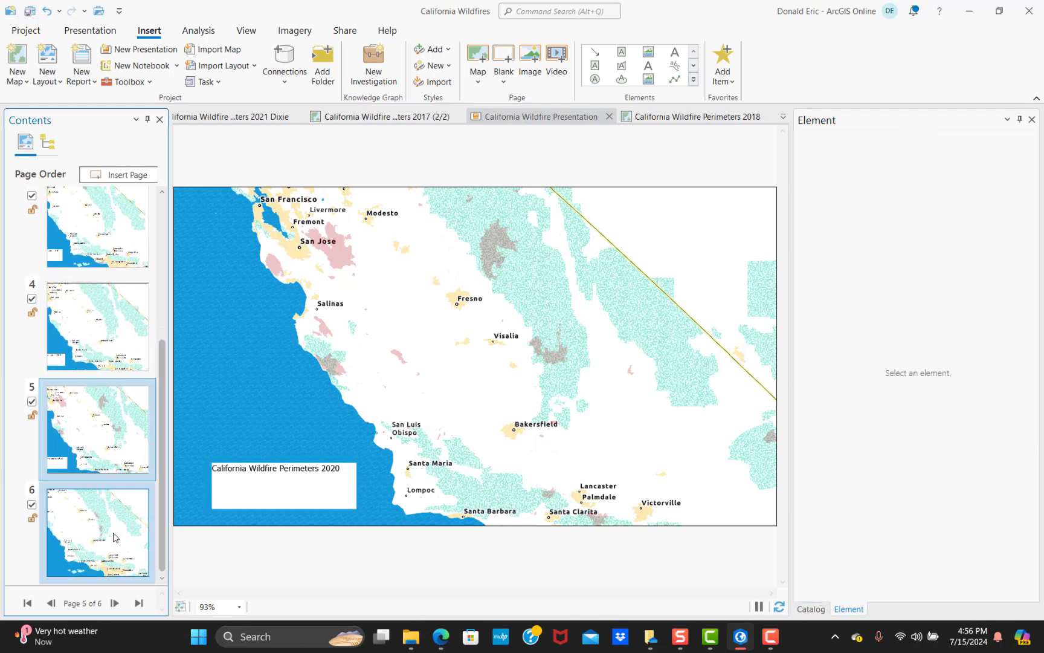
{"action": "key", "text": "ctrl+v"}
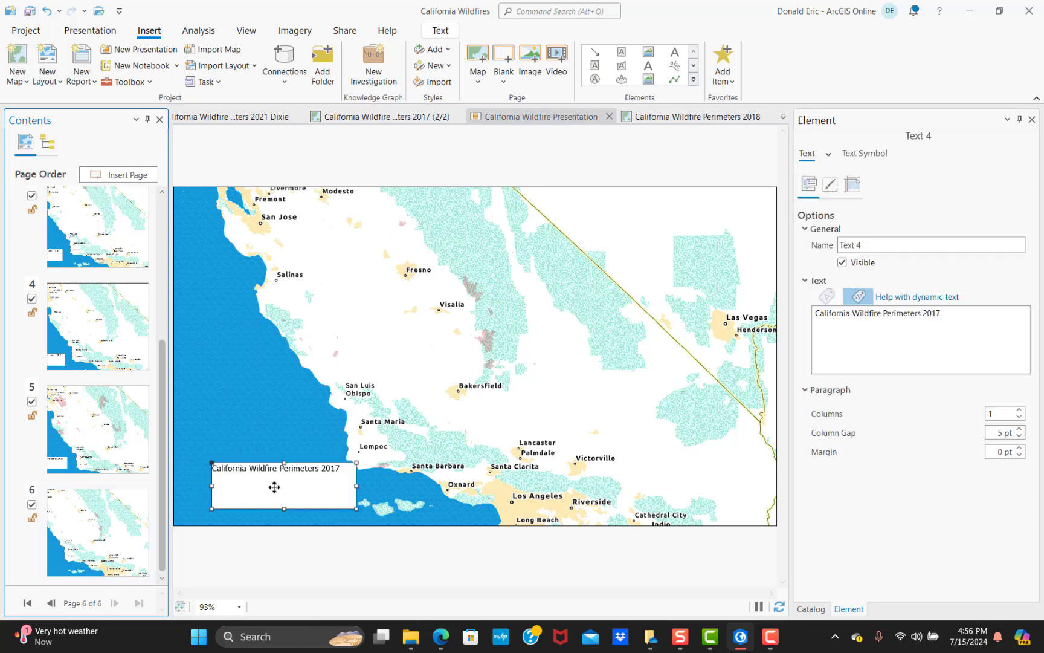
{"action": "left_click", "coordinate": [272, 485]}
Change the text of the page 6 element to "California Wildfire Perimeters 2021" and close the element settings
{"action": "left_click", "coordinate": [974, 318]}
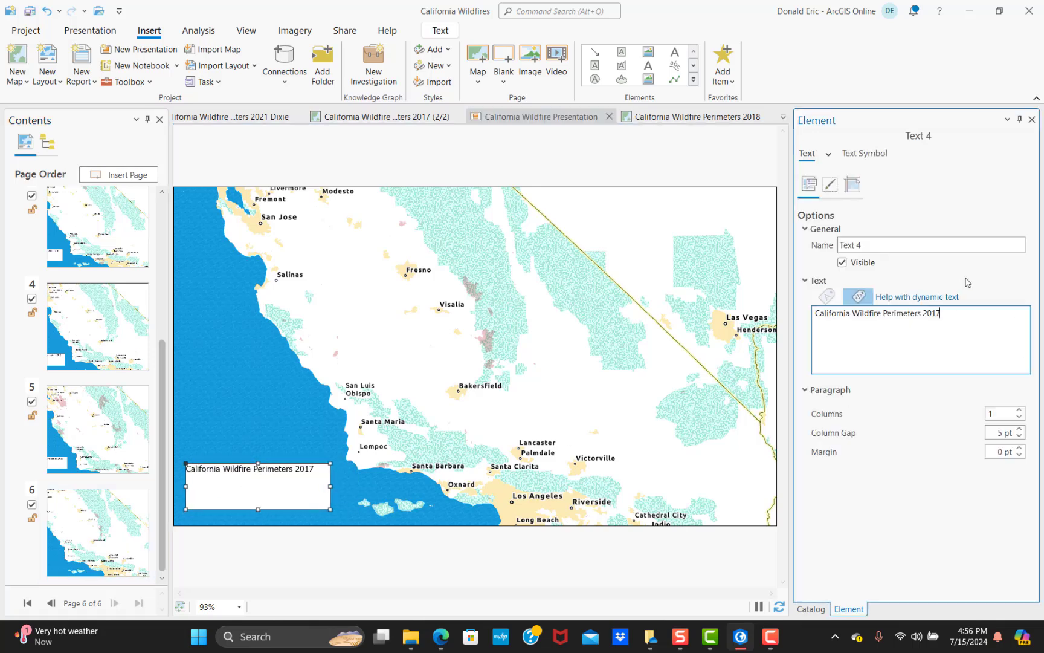
{"action": "type", "text": "21"}
{"action": "key", "text": "Tab"}
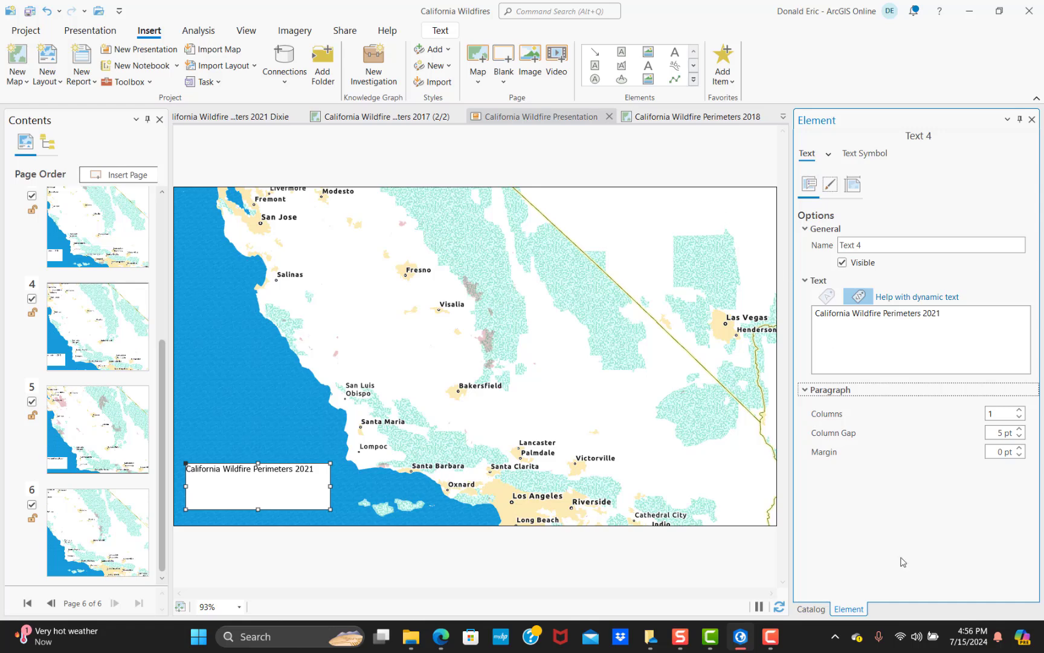
{"action": "left_click", "coordinate": [1031, 119]}
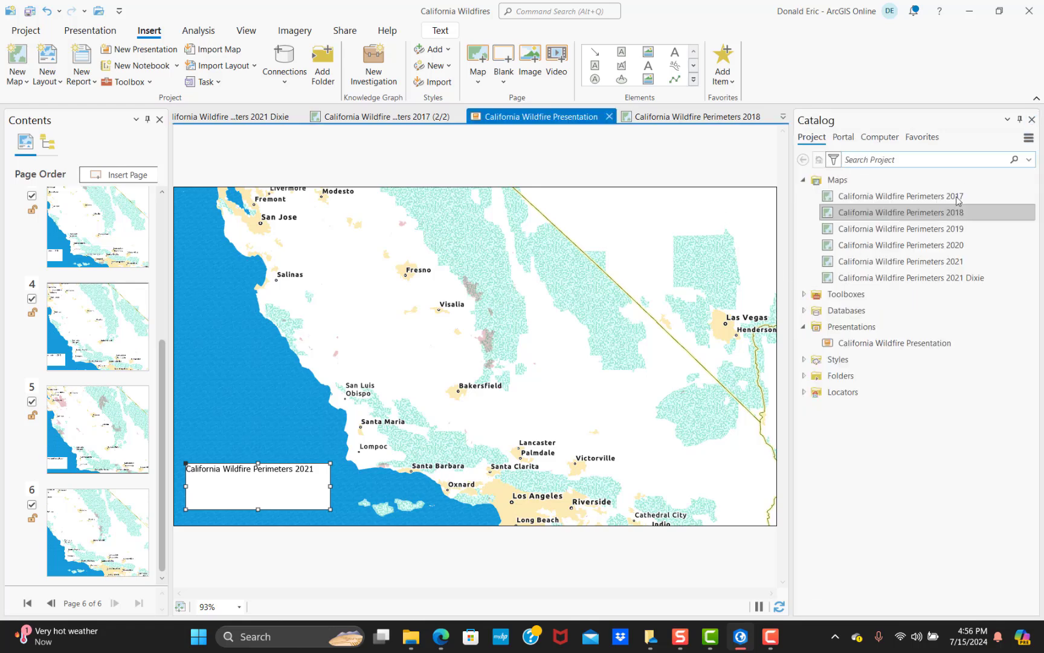
View the California Wildfire Perimeters 2021 Dixie map, and insert its saved view as a map page after page 6 of the presentation
{"action": "double_click", "coordinate": [902, 279]}
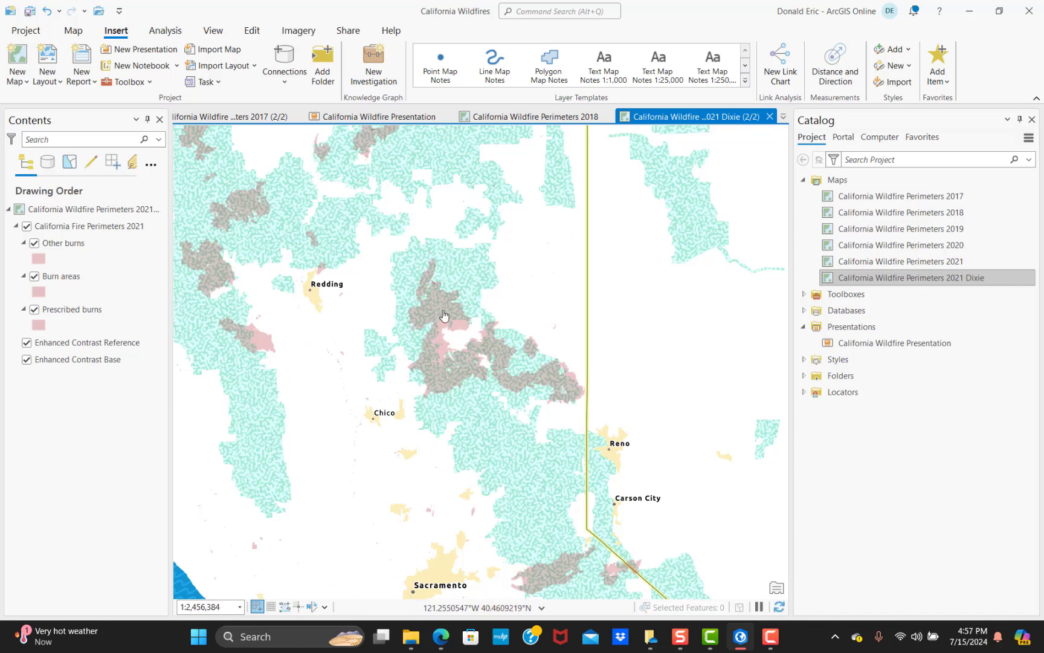
{"action": "left_click", "coordinate": [397, 121]}
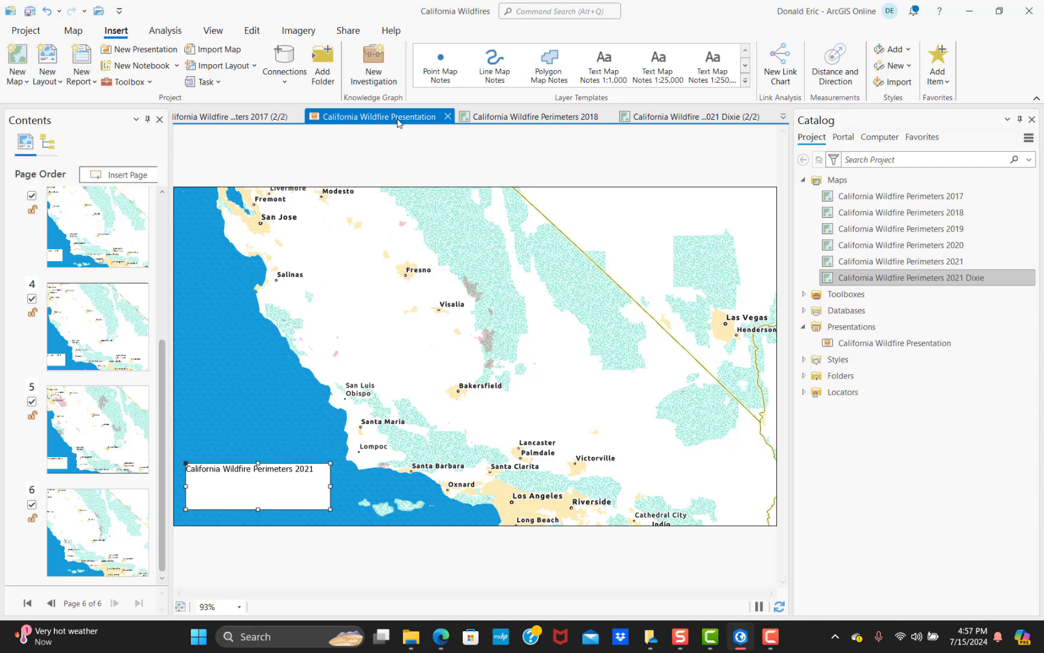
{"action": "left_click", "coordinate": [141, 174]}
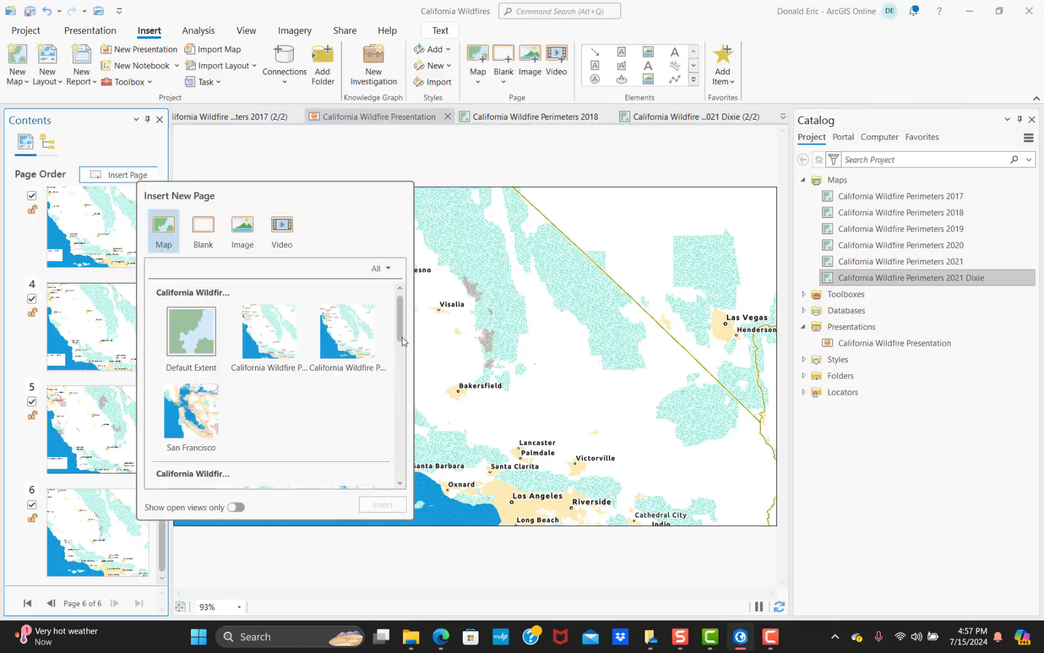
{"action": "left_click_drag", "start_coordinate": [400, 326], "coordinate": [400, 468]}
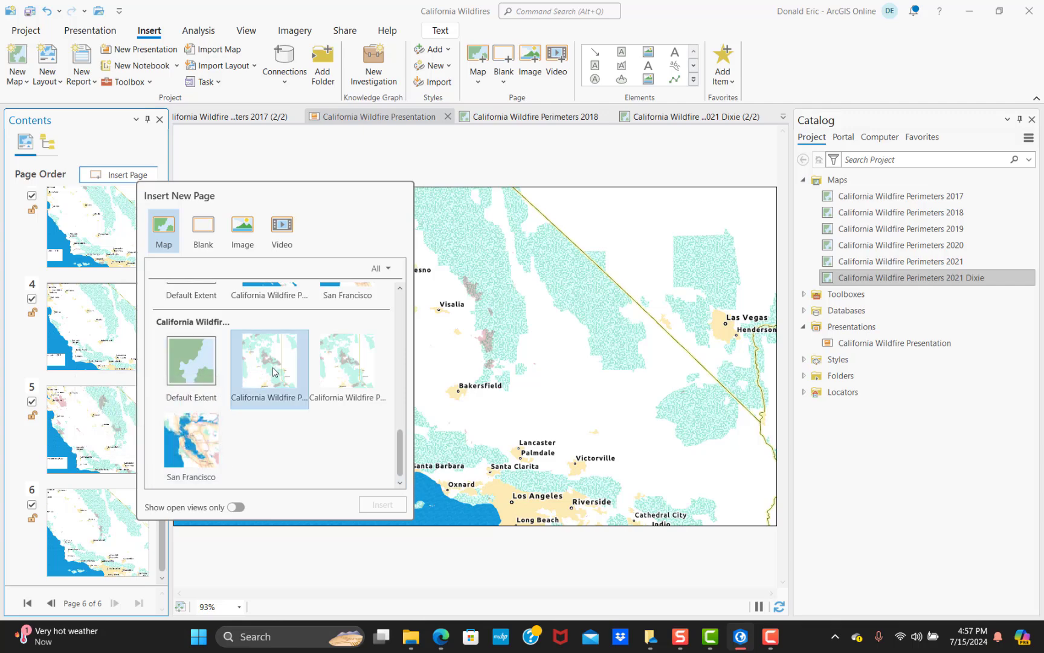
{"action": "double_click", "coordinate": [249, 361]}
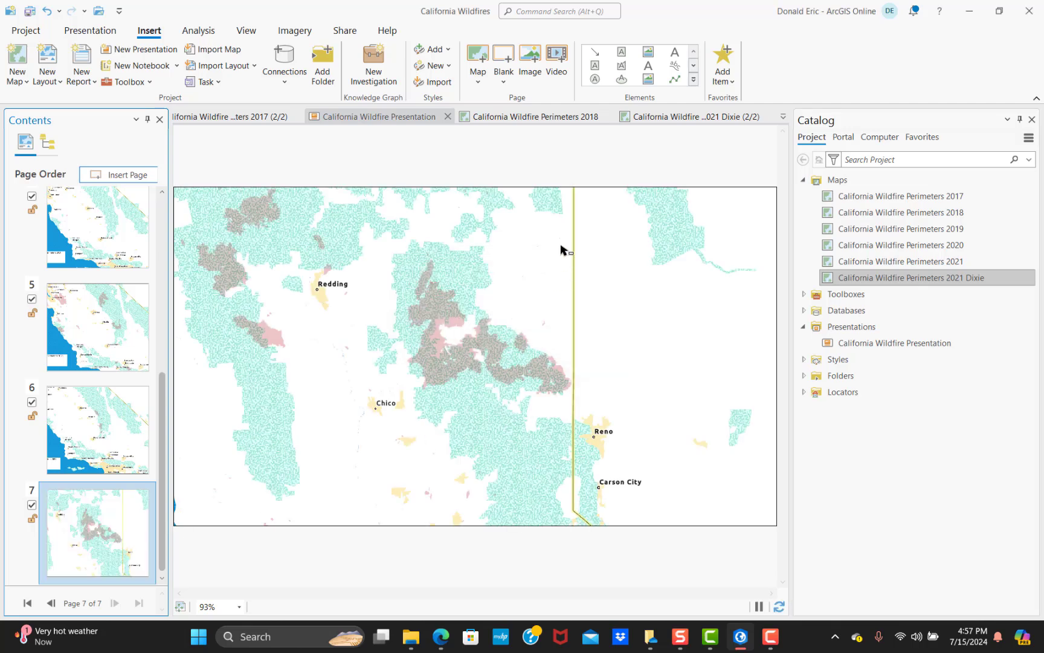
Draw an arrow on page 7 from southwest of Chico to the western edge of the large burn area
{"action": "left_click", "coordinate": [597, 58]}
{"action": "left_click", "coordinate": [330, 439]}
{"action": "double_click", "coordinate": [417, 373]}
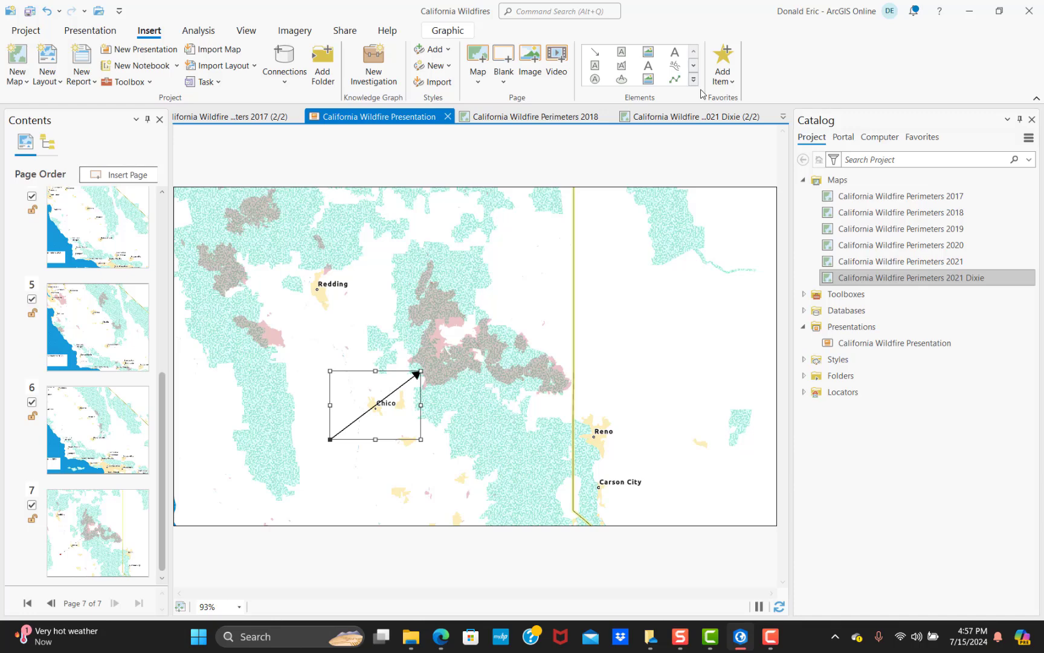
Insert the California Department of Forestry picture file on page 7 just below the arrow's tail
{"action": "left_click", "coordinate": [647, 52]}
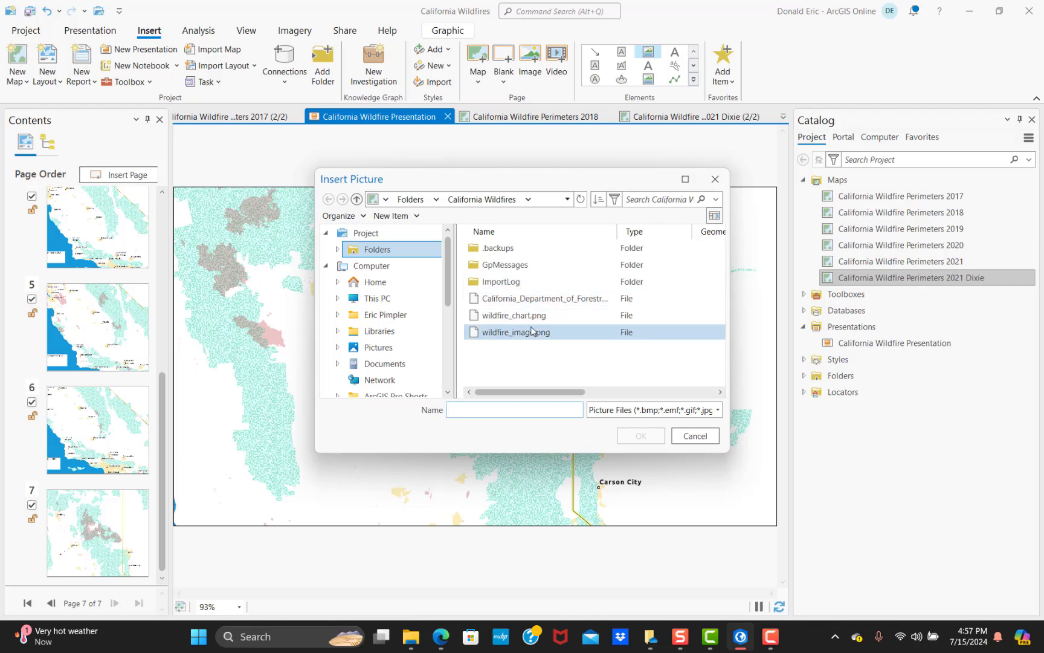
{"action": "double_click", "coordinate": [503, 298]}
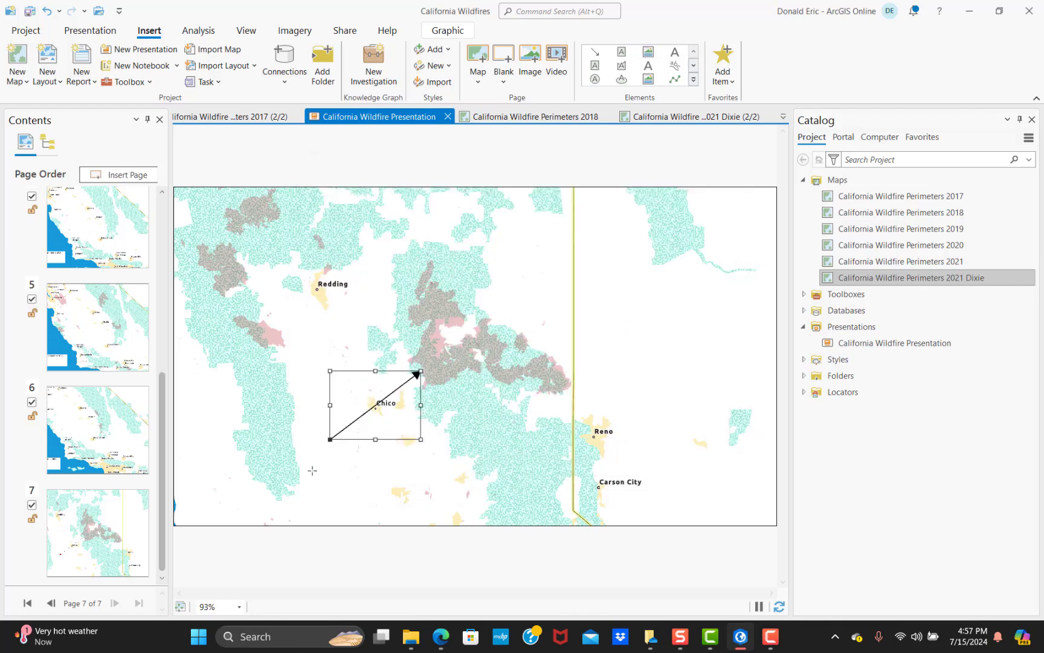
{"action": "mouse_move", "coordinate": [307, 459]}
{"action": "left_mouse_down"}
{"action": "mouse_move", "coordinate": [346, 509]}
{"action": "mouse_move", "coordinate": [381, 509]}
{"action": "left_mouse_up"}
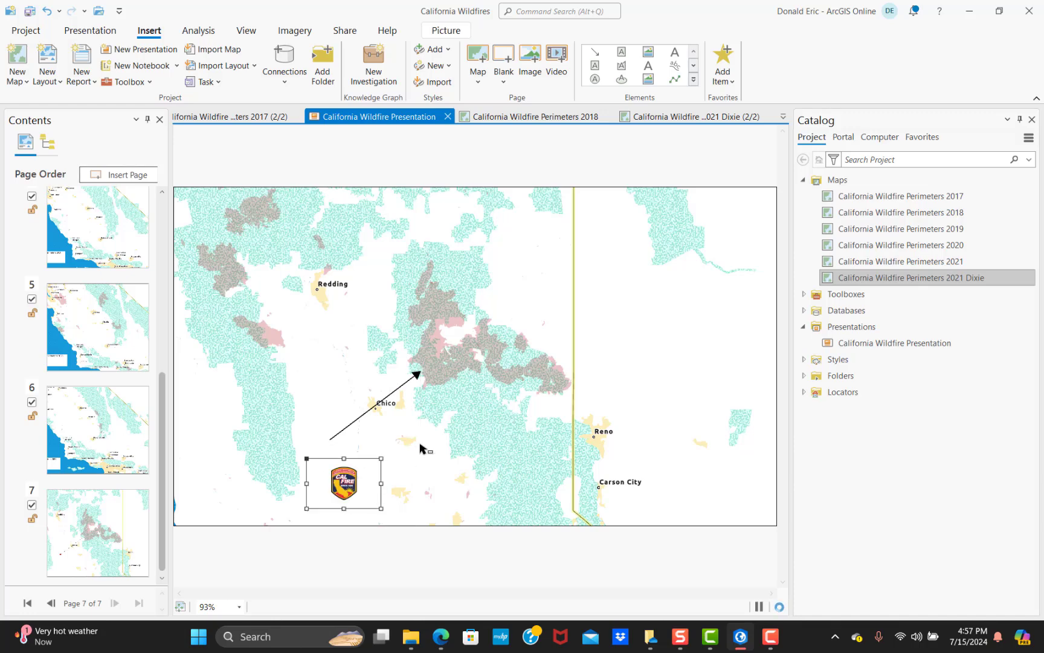
Add the text "Dixie Fire" at the arrow's tail above the Cal Fire logo and deselect it
{"action": "left_click", "coordinate": [675, 53]}
{"action": "left_click_drag", "start_coordinate": [303, 438], "coordinate": [420, 460]}
{"action": "type", "text": "Dixi"}
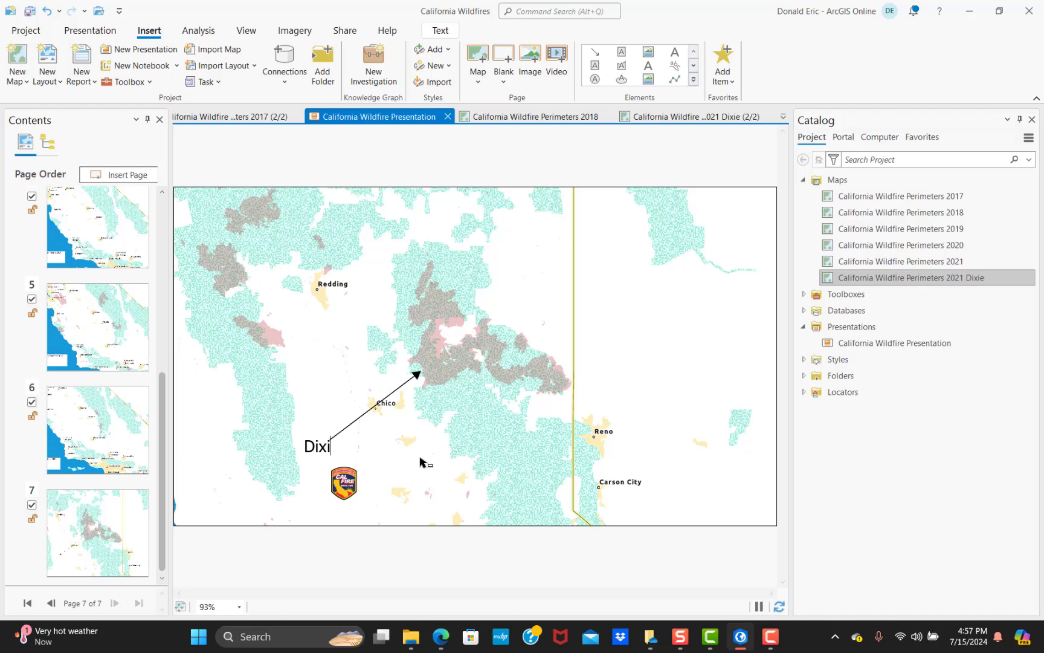
{"action": "type", "text": "e Fire"}
{"action": "key", "text": "Escape"}
{"action": "left_click", "coordinate": [442, 543]}
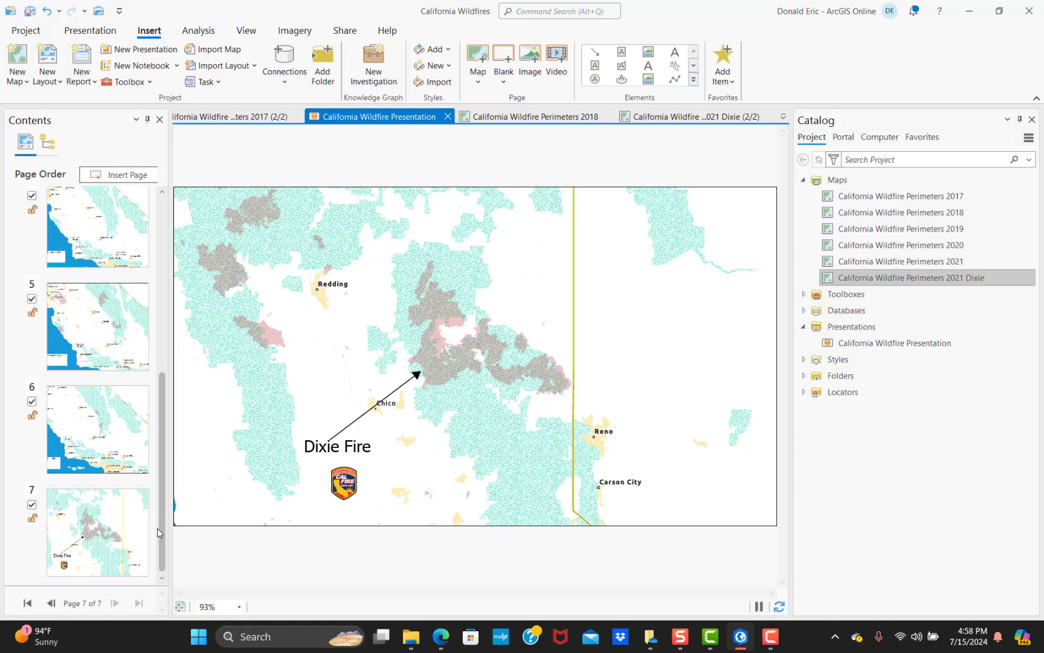
Insert an image page after page 7 using wildfire_chart.png from the California Wildfires folder
{"action": "left_click", "coordinate": [124, 542]}
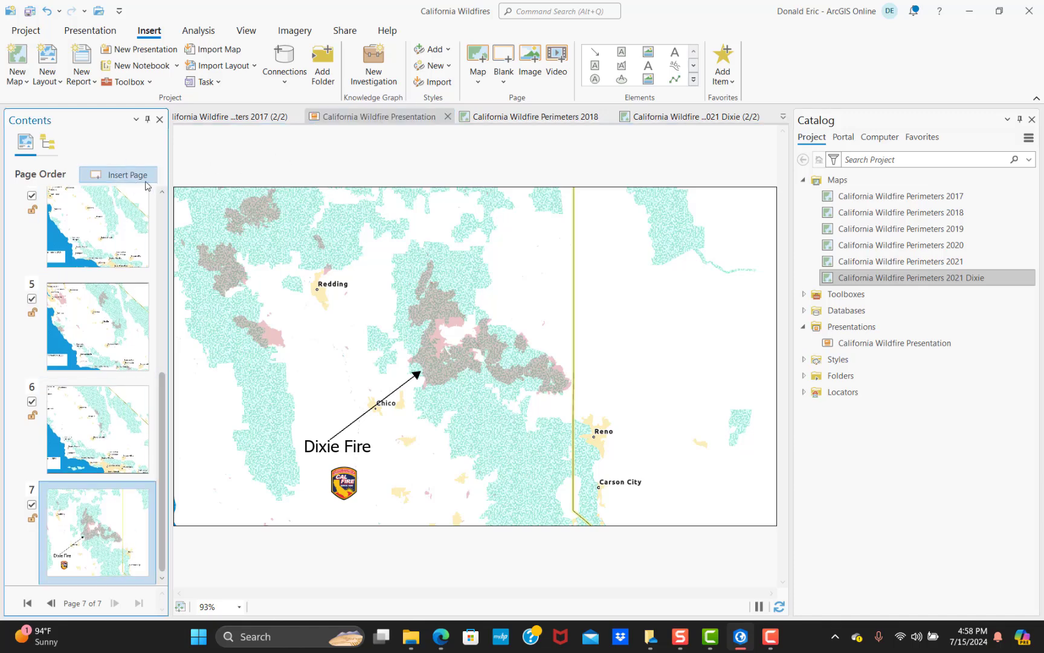
{"action": "left_click", "coordinate": [113, 176]}
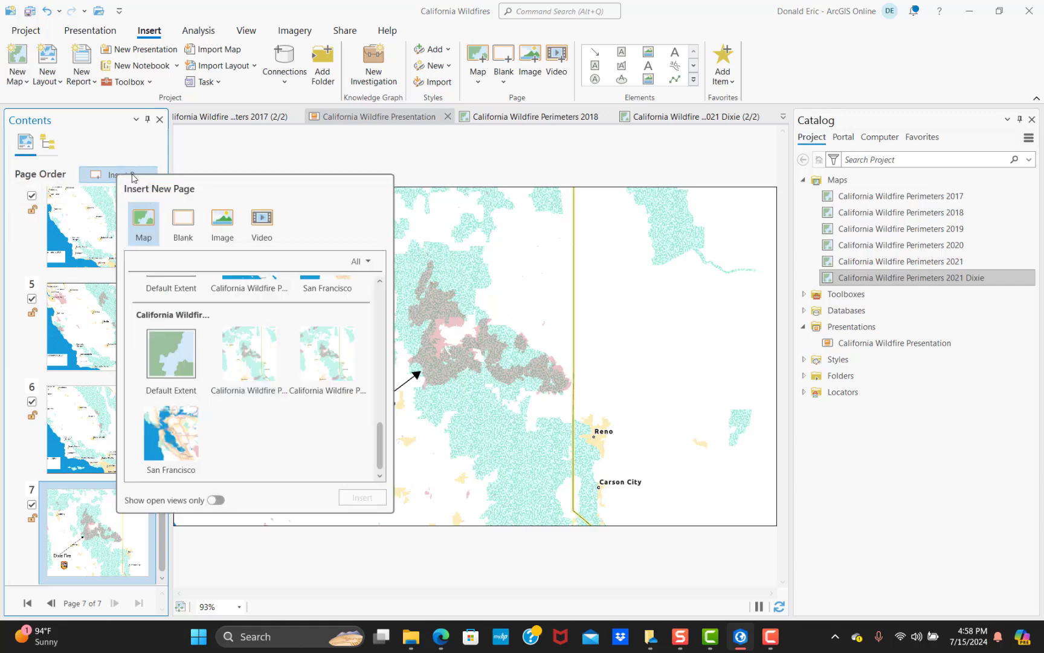
{"action": "left_click", "coordinate": [222, 222]}
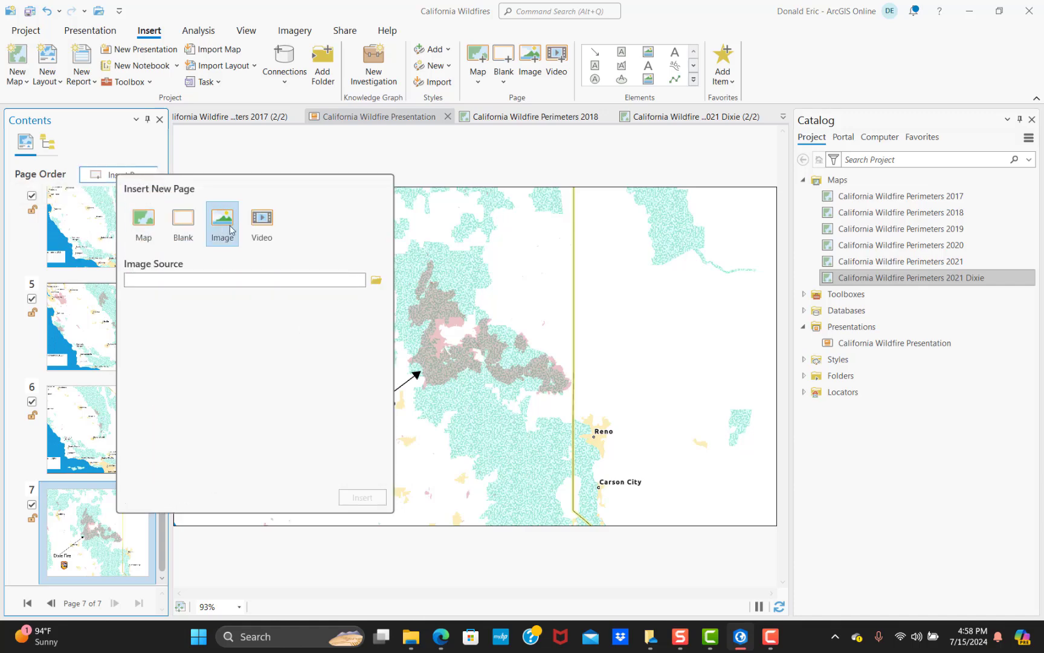
{"action": "left_click", "coordinate": [376, 280]}
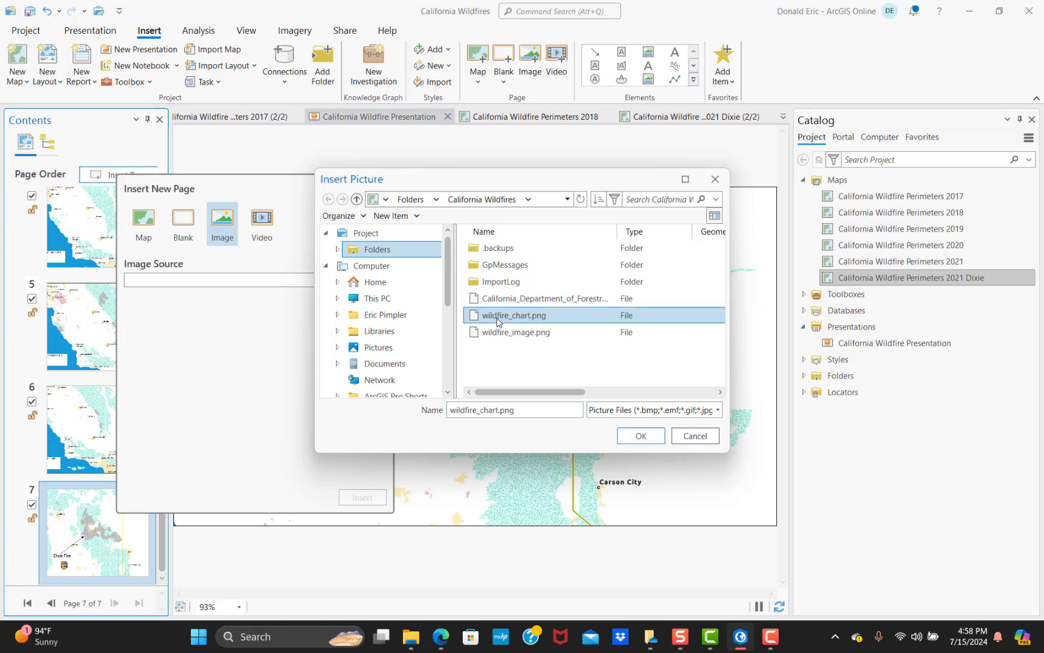
{"action": "double_click", "coordinate": [496, 318]}
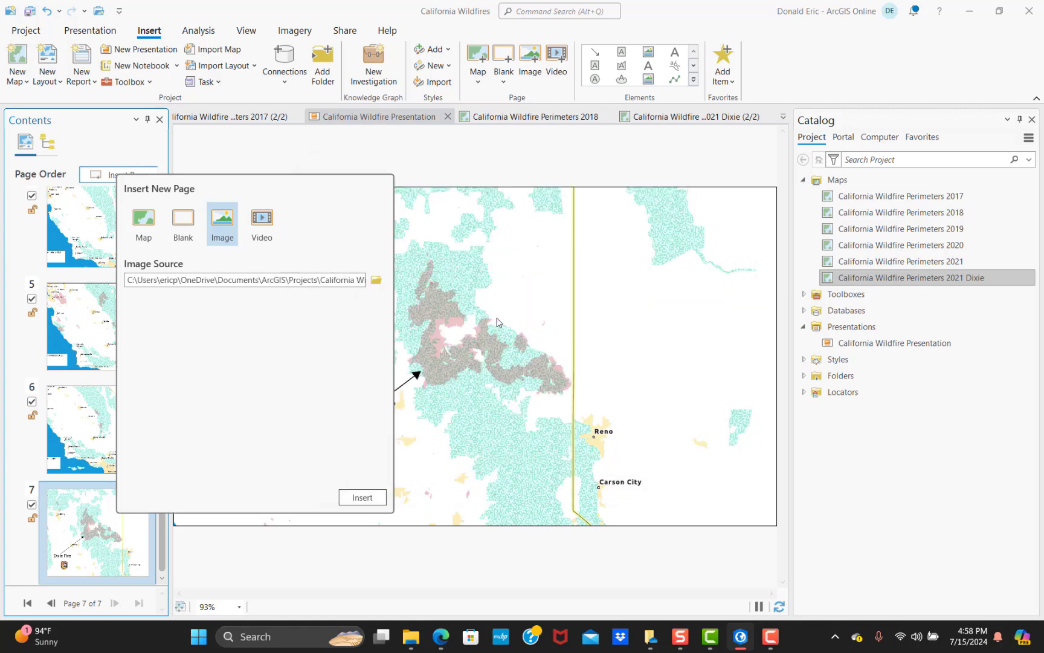
{"action": "left_click", "coordinate": [362, 497]}
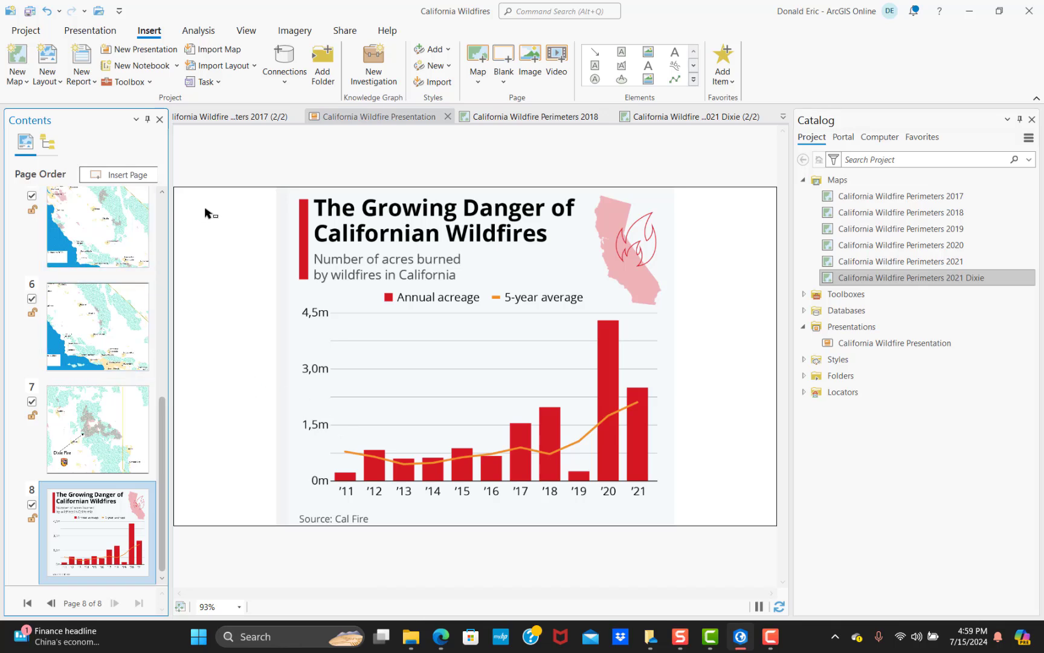
Insert a video page after page 8 using 8552750-hd_1920_1080_30fps.mp4 from the California Wildfires folder
{"action": "left_click", "coordinate": [128, 175]}
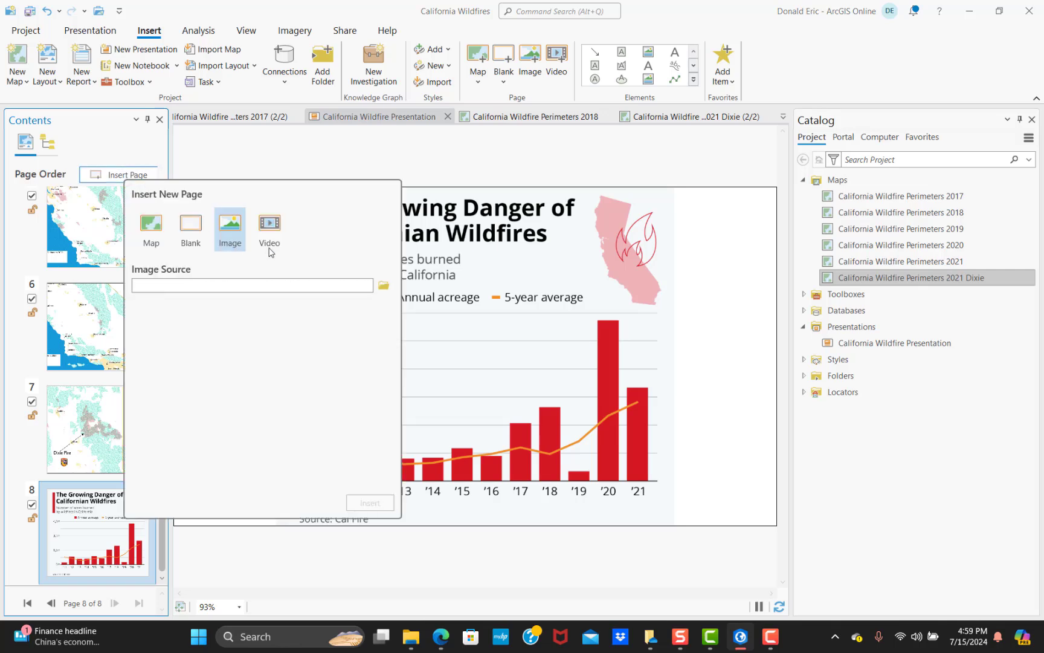
{"action": "left_click", "coordinate": [269, 228]}
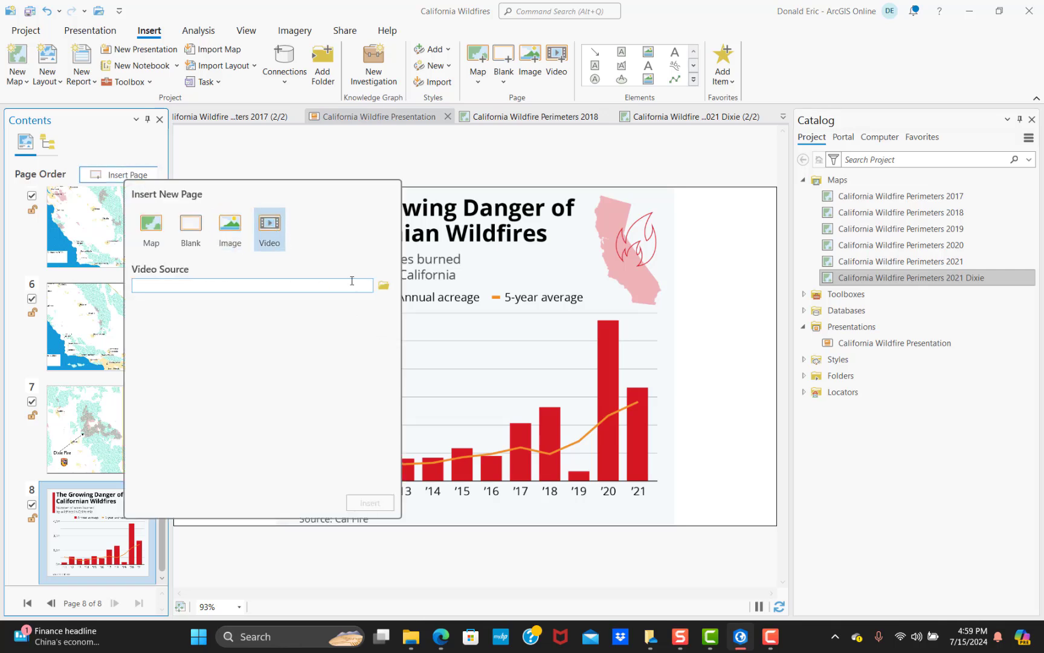
{"action": "left_click", "coordinate": [383, 286]}
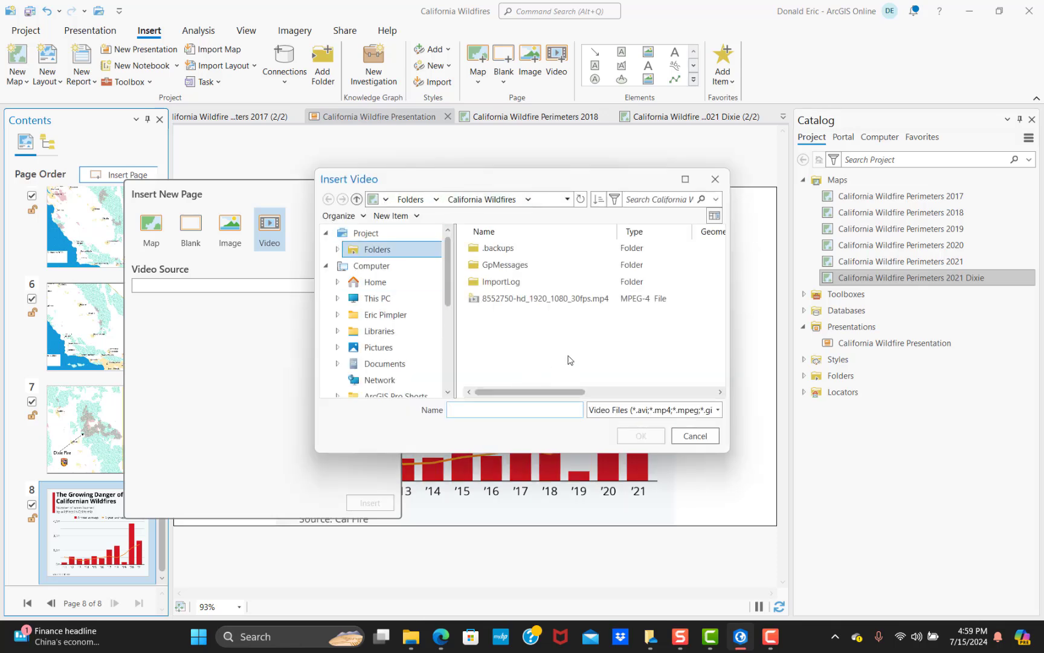
{"action": "left_click", "coordinate": [568, 305]}
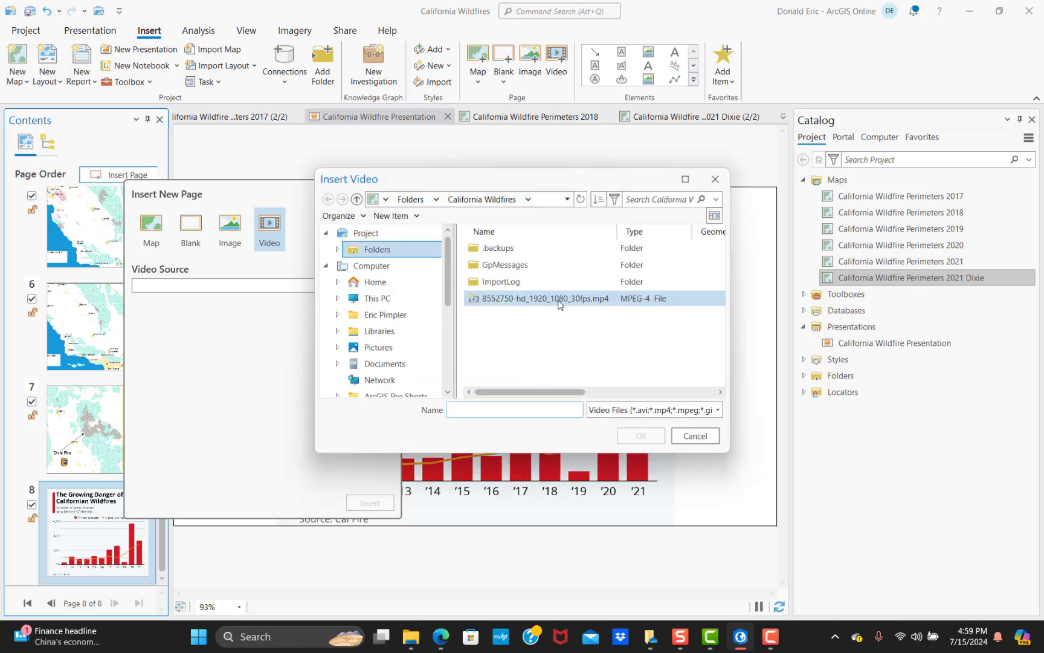
{"action": "double_click", "coordinate": [559, 304]}
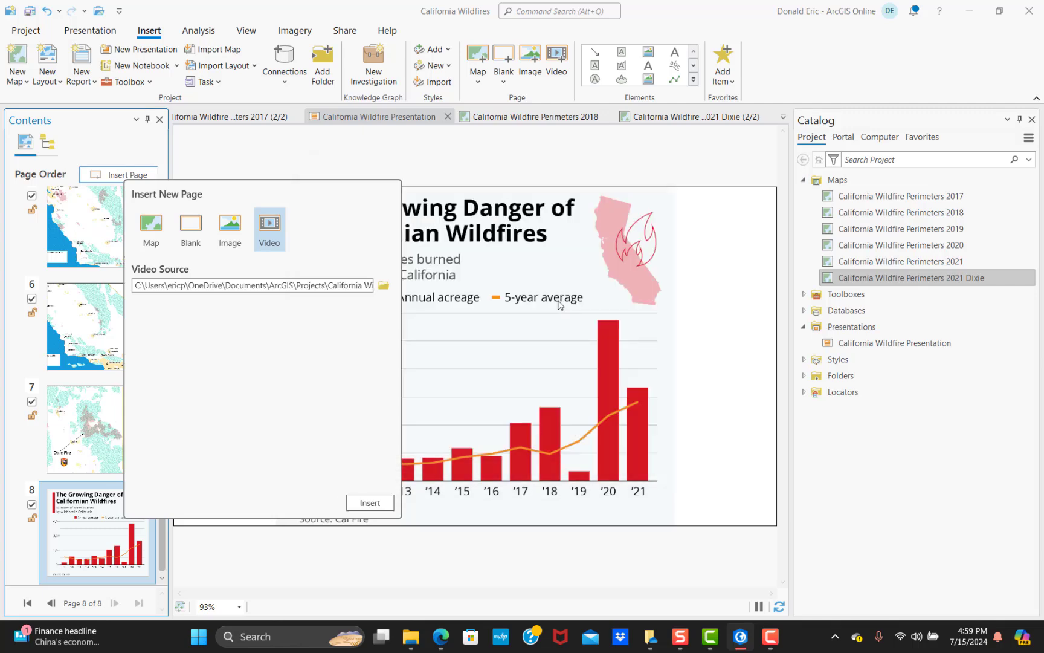
{"action": "left_click", "coordinate": [369, 503]}
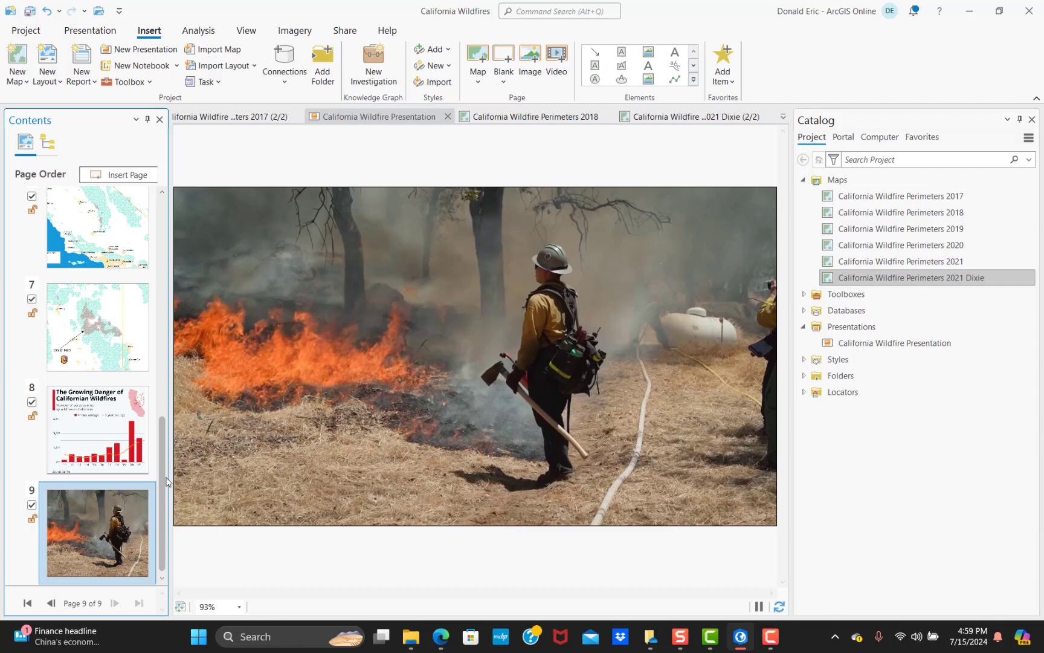
Look through the presentation's page list and the new-page types, and bring up the title page
{"action": "scroll", "coordinate": [166, 481], "scroll_direction": "up", "scroll_amount": 10}
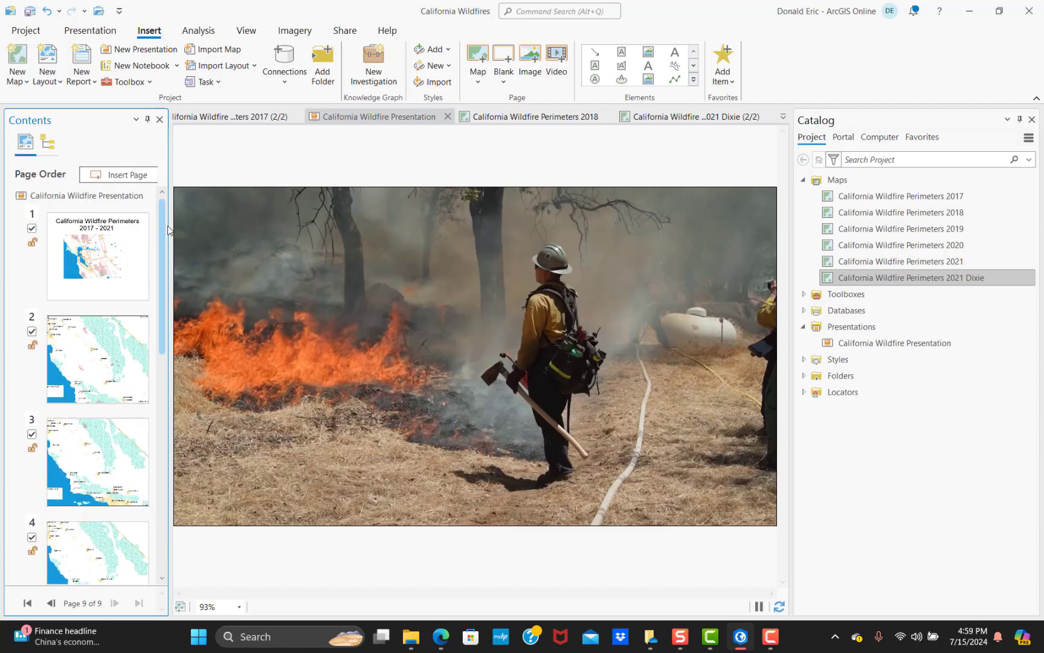
{"action": "scroll", "coordinate": [156, 393], "scroll_direction": "down", "scroll_amount": 3}
{"action": "scroll", "coordinate": [156, 394], "scroll_direction": "down", "scroll_amount": 6}
{"action": "scroll", "coordinate": [162, 402], "scroll_direction": "up", "scroll_amount": 10}
{"action": "left_click", "coordinate": [147, 176]}
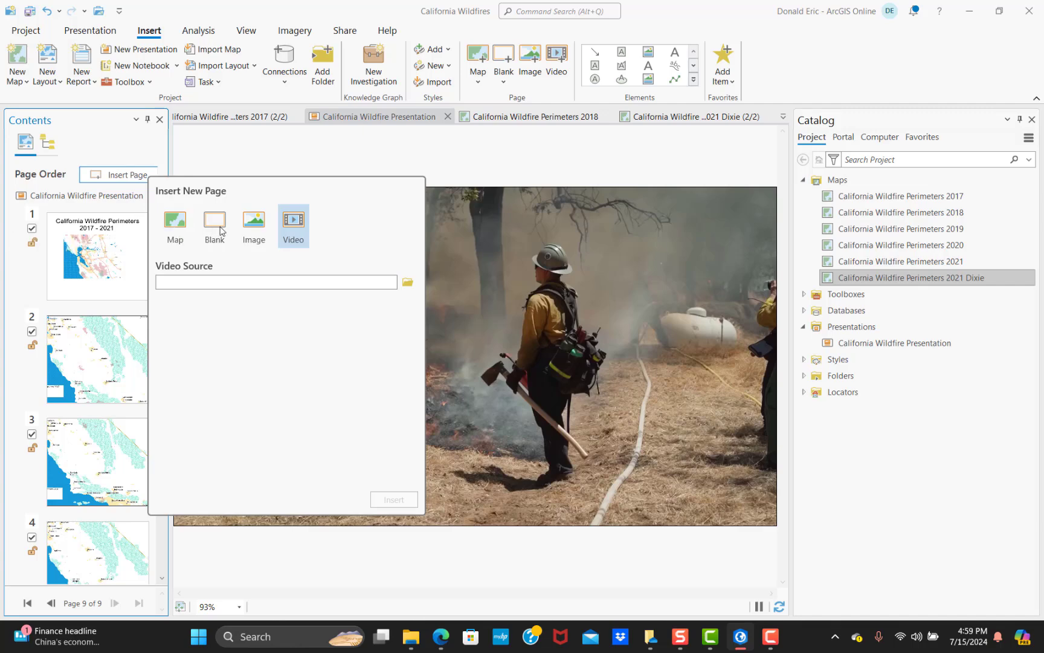
{"action": "left_click", "coordinate": [347, 161]}
{"action": "left_click", "coordinate": [126, 243]}
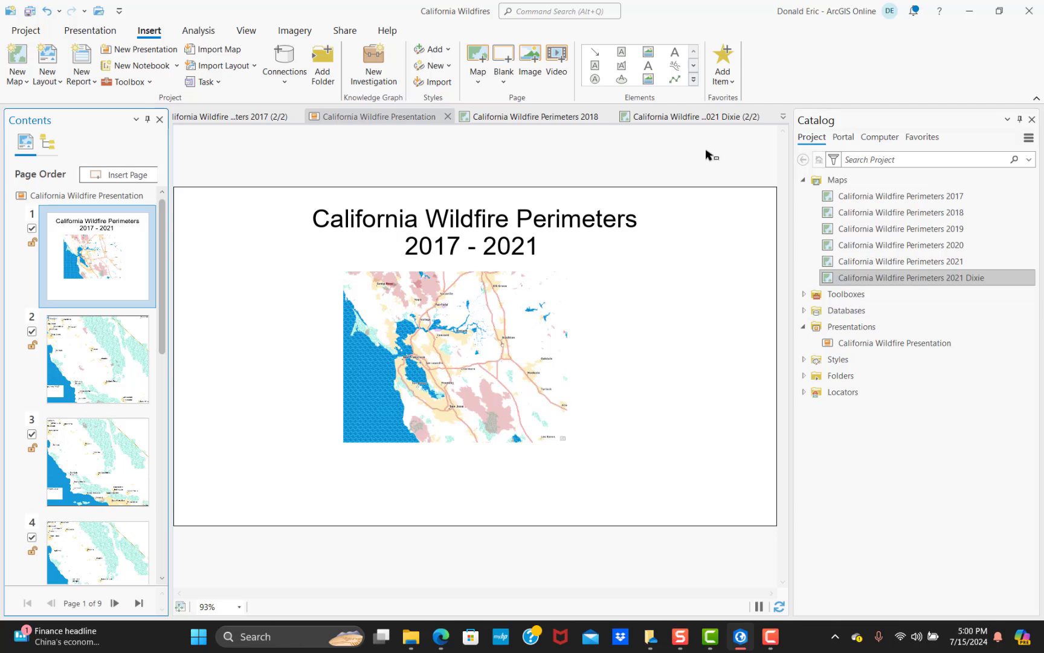
Examine the available graphic elements and the map views offered for new pages, and look over the page order again
{"action": "left_click", "coordinate": [694, 81]}
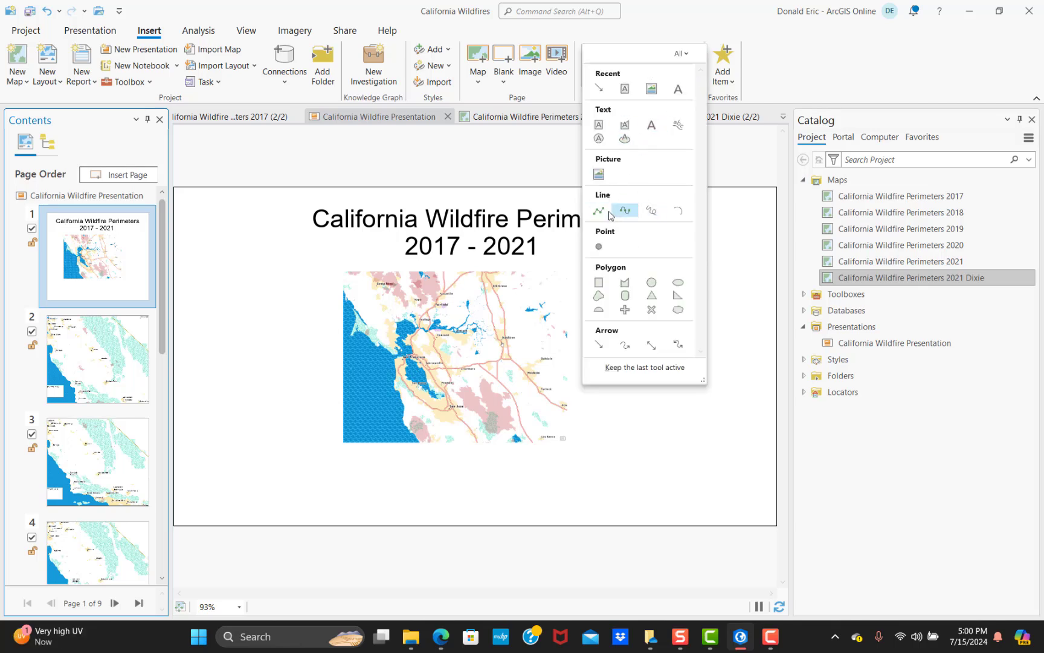
{"action": "left_click", "coordinate": [792, 76]}
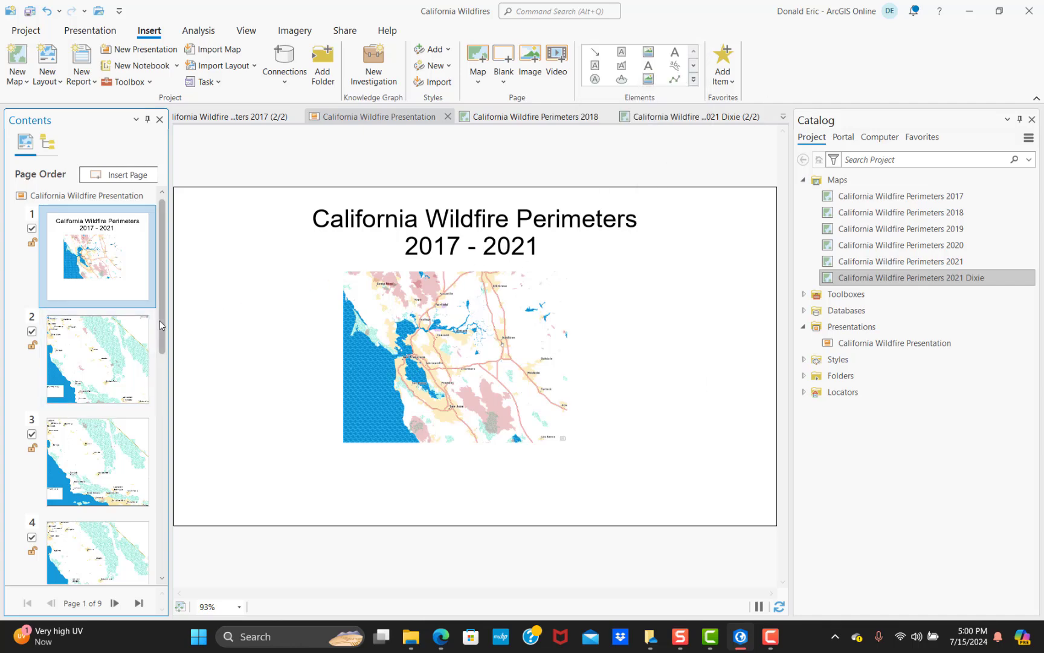
{"action": "scroll", "coordinate": [132, 246], "scroll_direction": "down", "scroll_amount": 10}
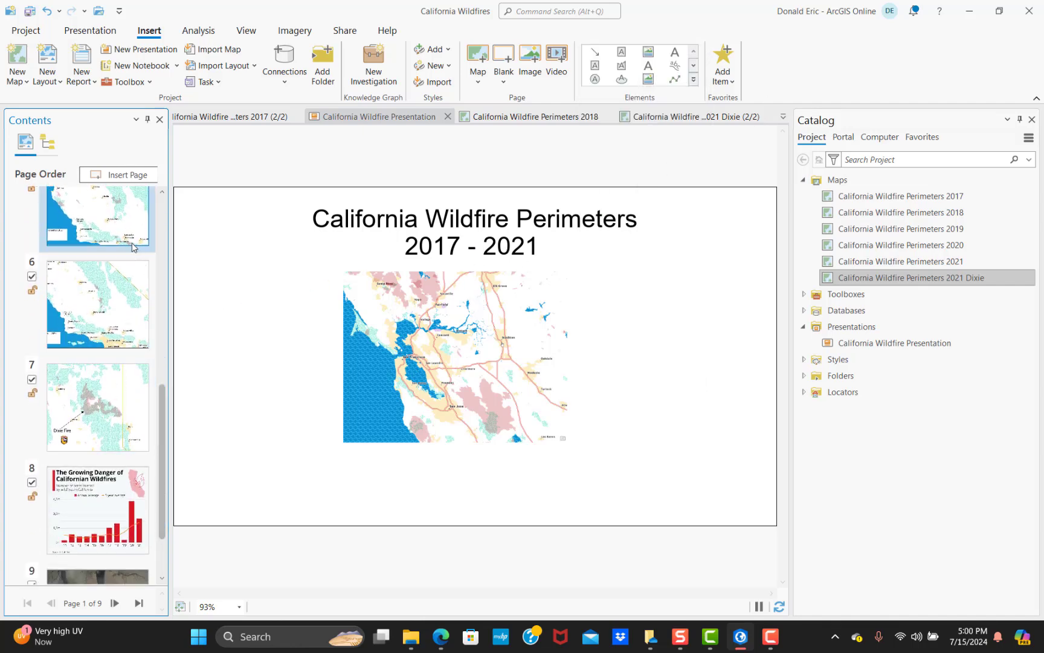
{"action": "left_click", "coordinate": [118, 175]}
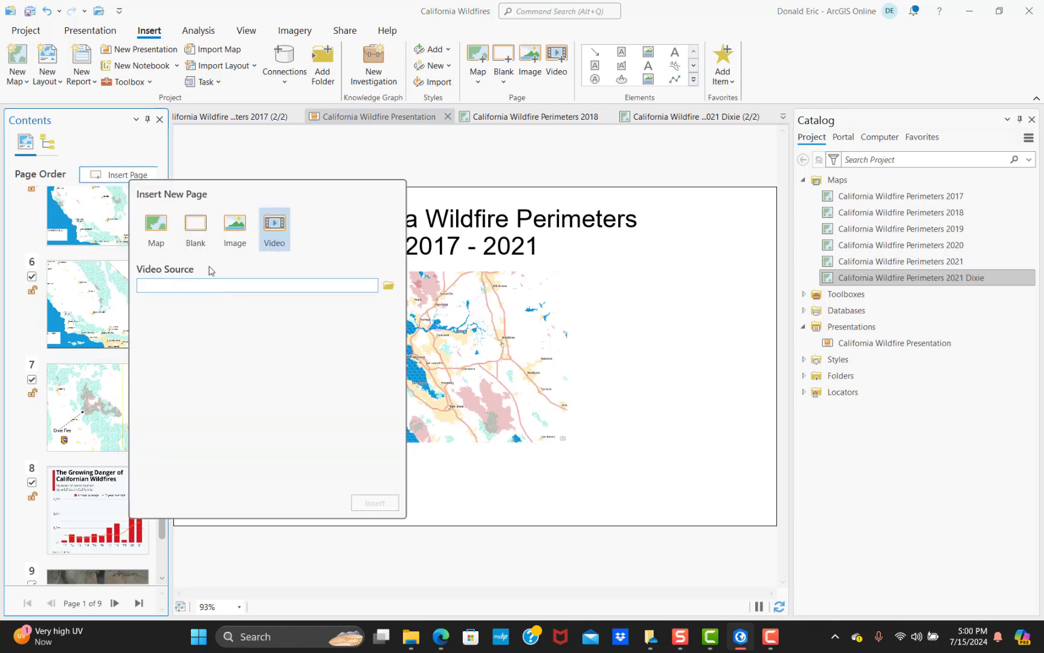
{"action": "left_click", "coordinate": [159, 233]}
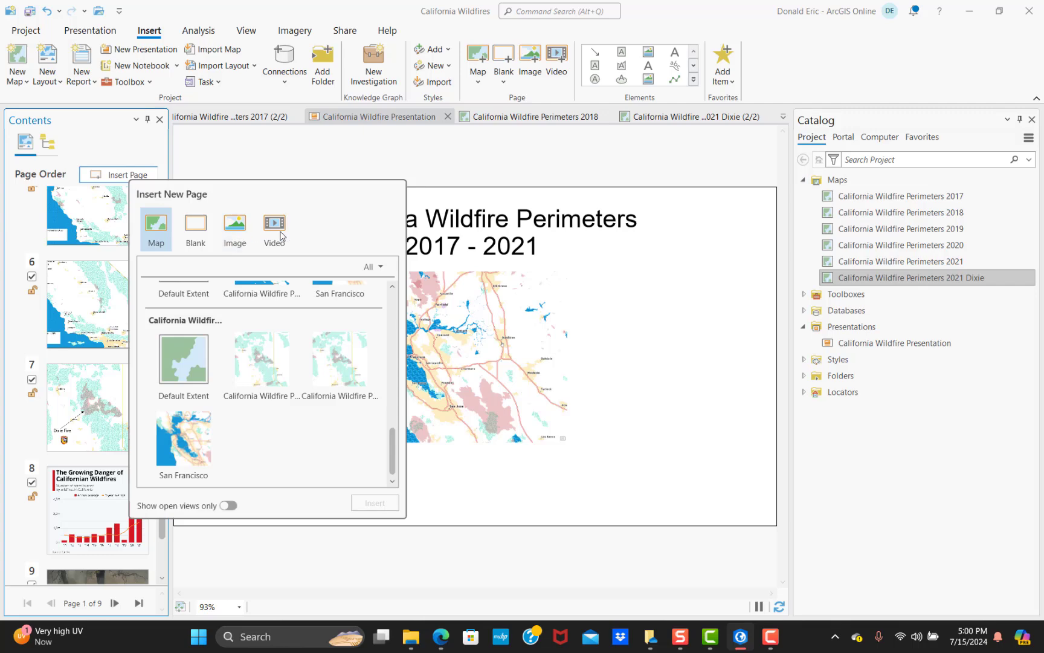
{"action": "left_click", "coordinate": [542, 172]}
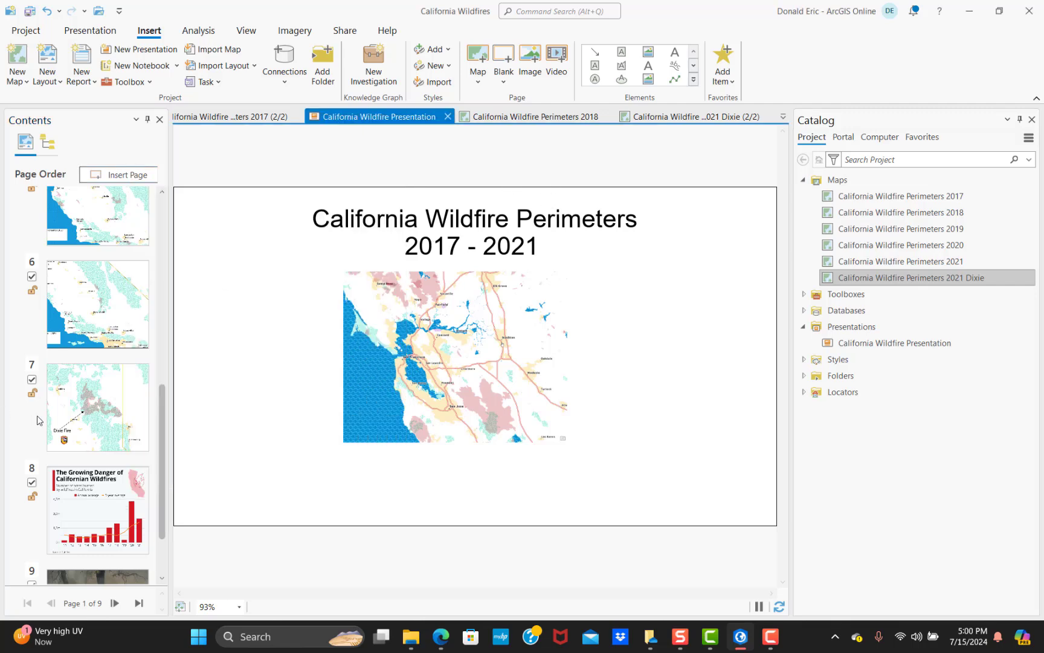
{"action": "scroll", "coordinate": [162, 486], "scroll_direction": "down", "scroll_amount": 1}
{"action": "left_click_drag", "start_coordinate": [162, 489], "coordinate": [162, 296]}
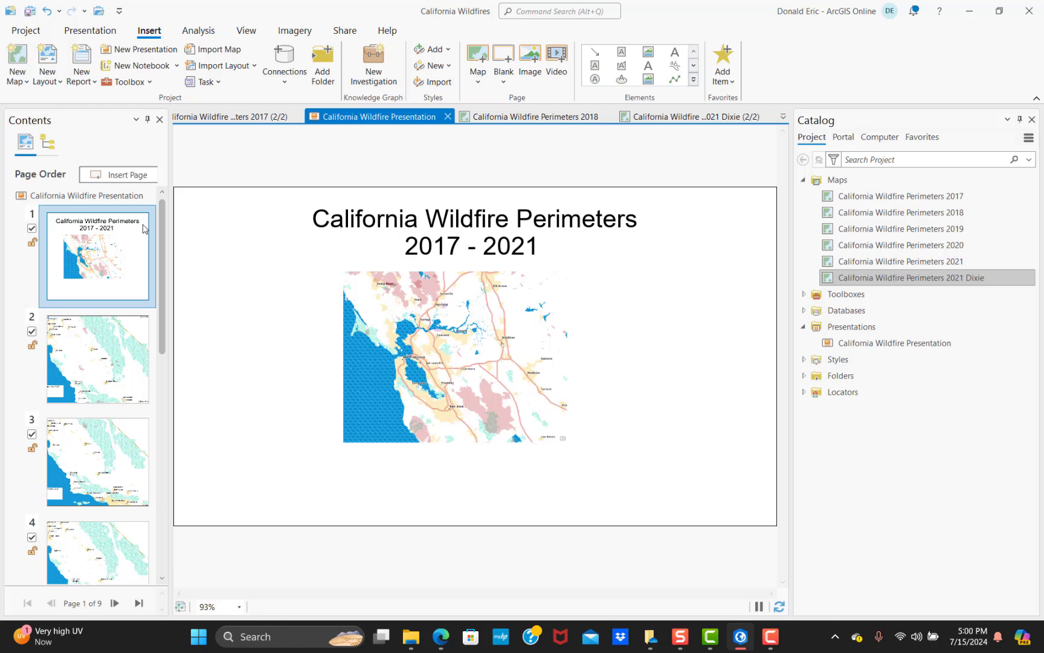
Save the project and start presenting the California Wildfire Presentation in full screen mode from page 1
{"action": "left_click", "coordinate": [28, 15]}
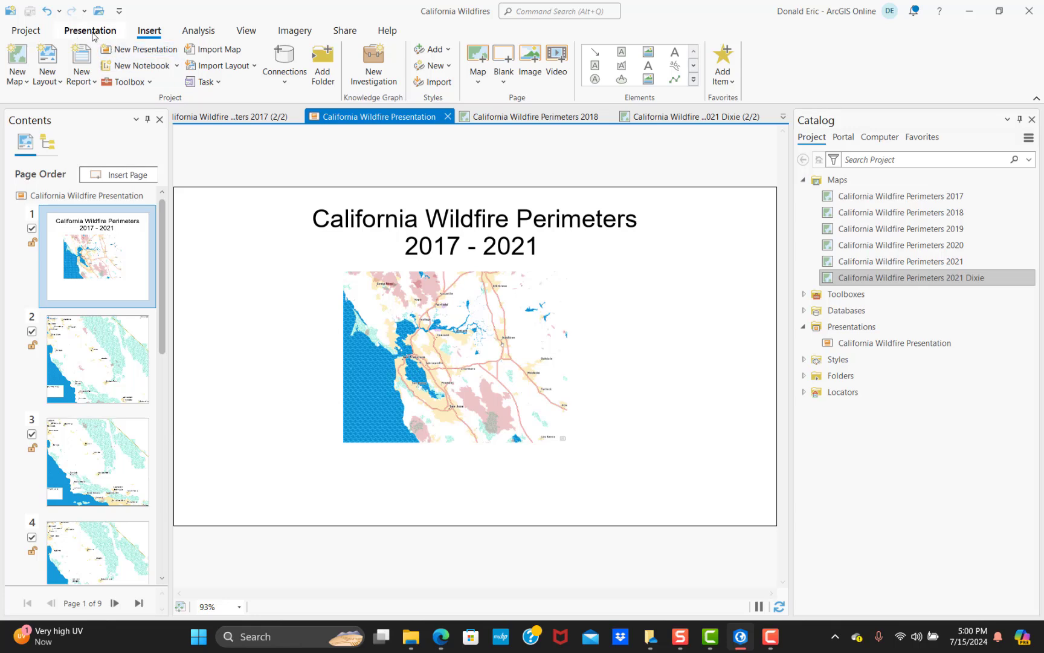
{"action": "left_click", "coordinate": [92, 35]}
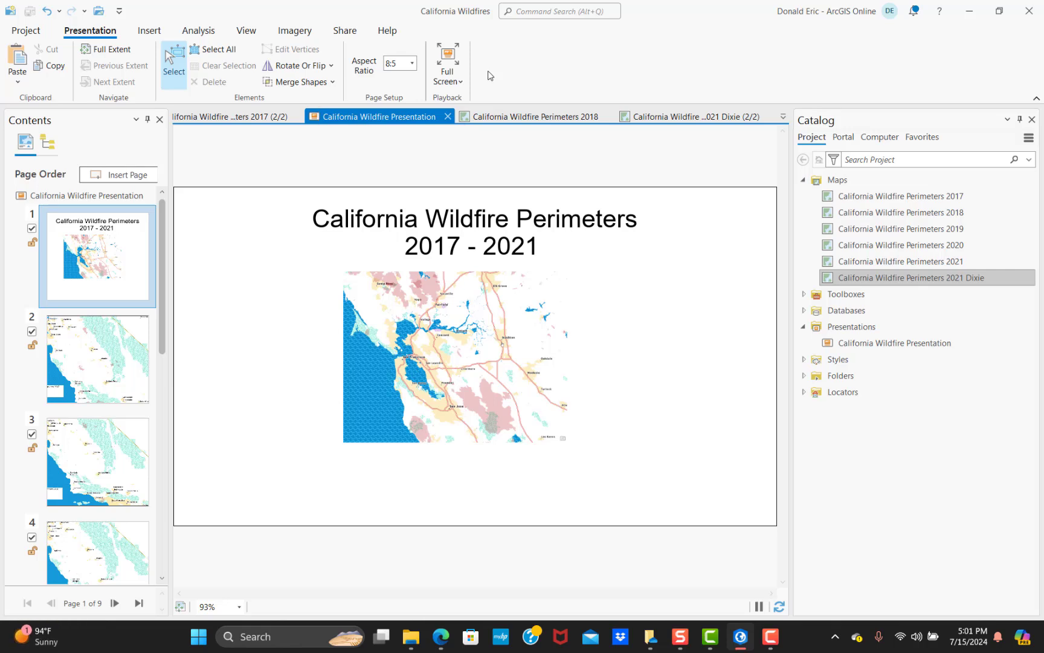
{"action": "left_click", "coordinate": [448, 56]}
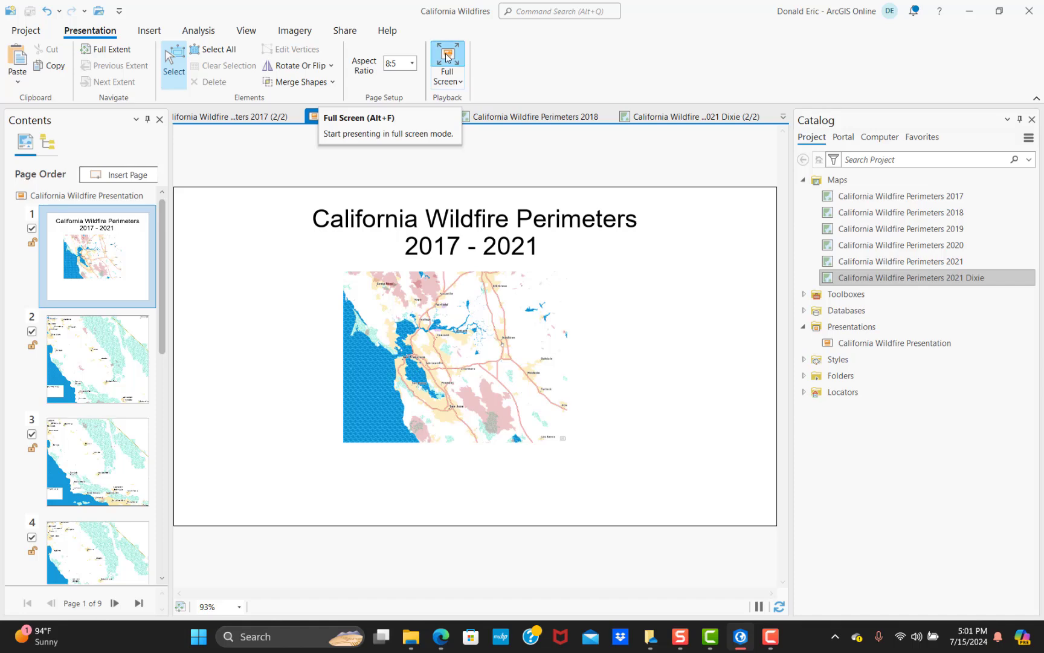